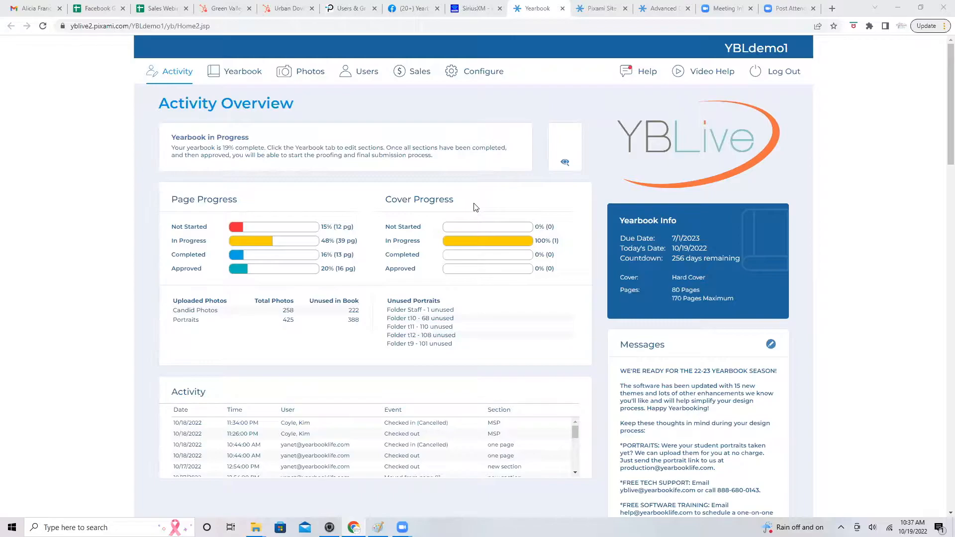
Start a Portrait Import from the photo management page and begin browsing for the index file's folder
{"action": "left_click", "coordinate": [308, 73]}
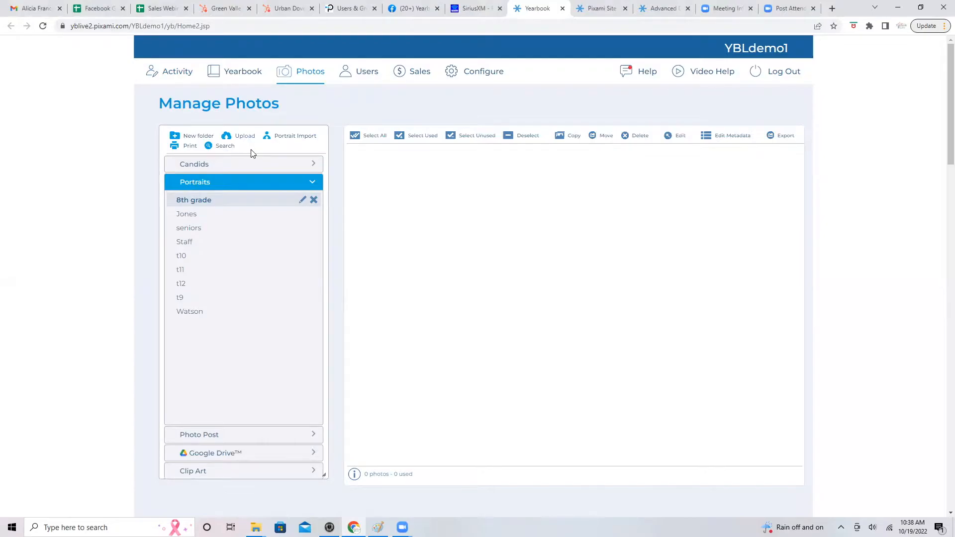
{"action": "left_click", "coordinate": [293, 139]}
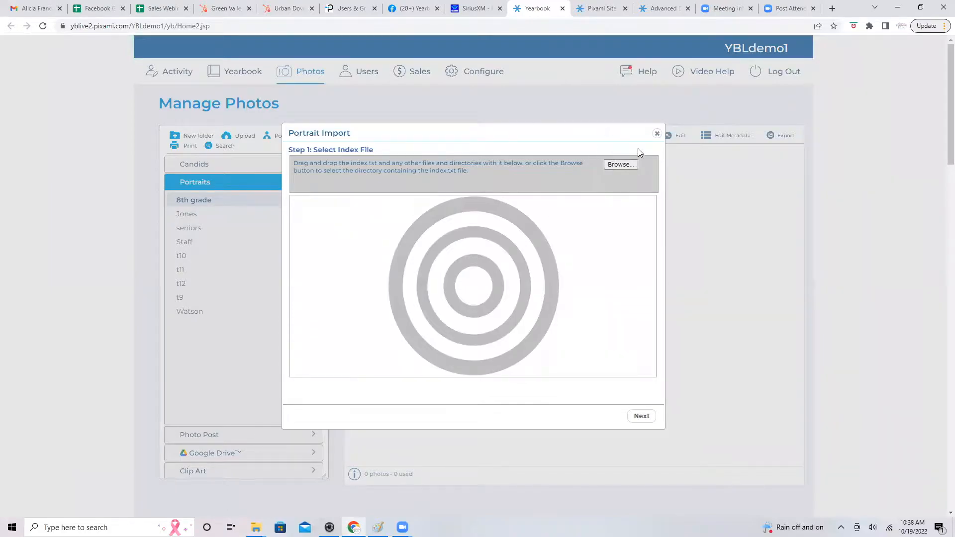
{"action": "left_click", "coordinate": [620, 165]}
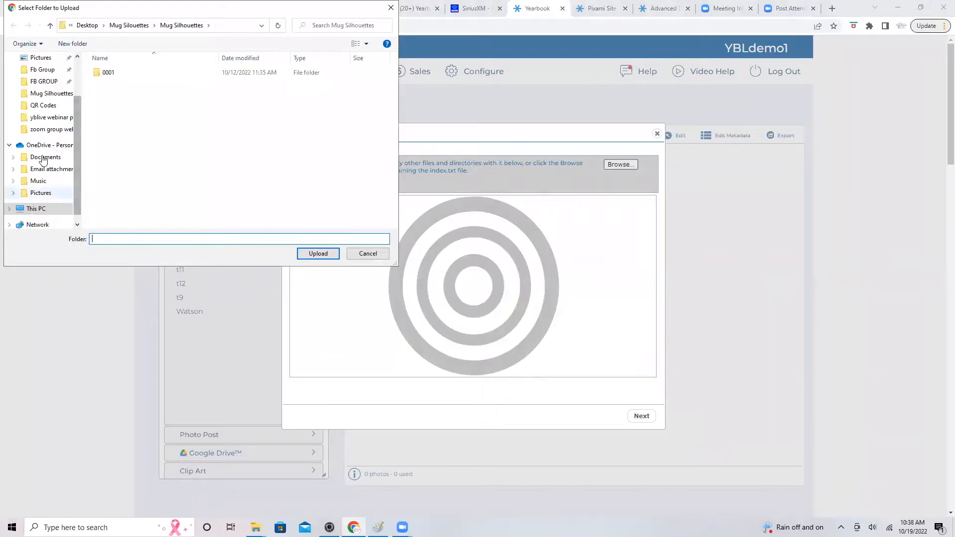
Select the Mug Silhouettes folder inside Desktop > Mug Silouettes, approve its upload and continue to the index layout
{"action": "scroll", "coordinate": [44, 124], "scroll_direction": "up", "scroll_amount": 2}
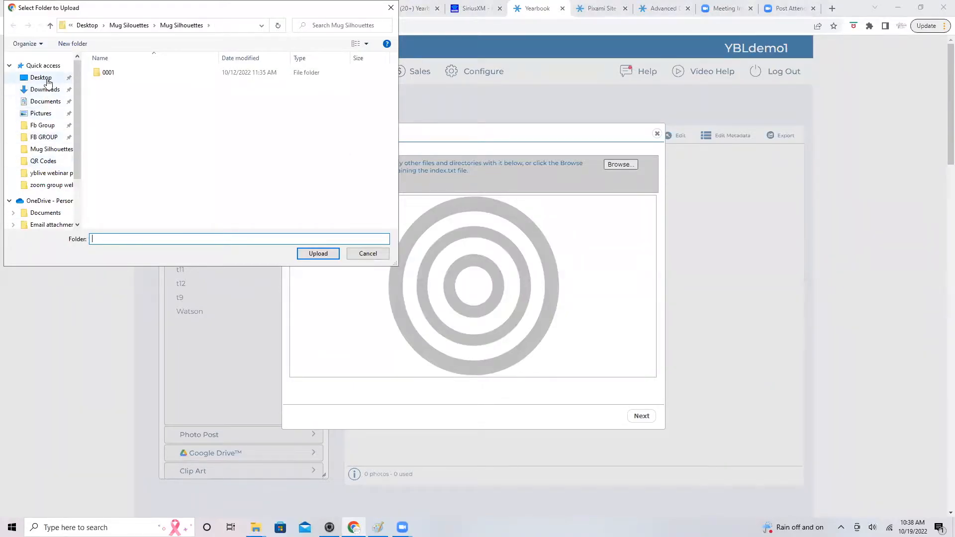
{"action": "left_click", "coordinate": [41, 77]}
{"action": "left_click_drag", "start_coordinate": [120, 239], "coordinate": [63, 240]}
{"action": "type", "text": "mug"}
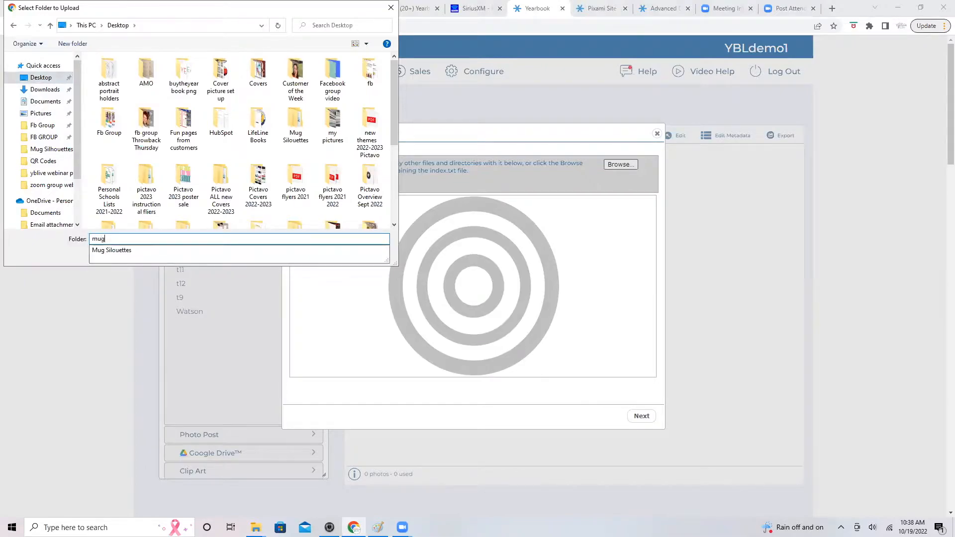
{"action": "left_click", "coordinate": [99, 251]}
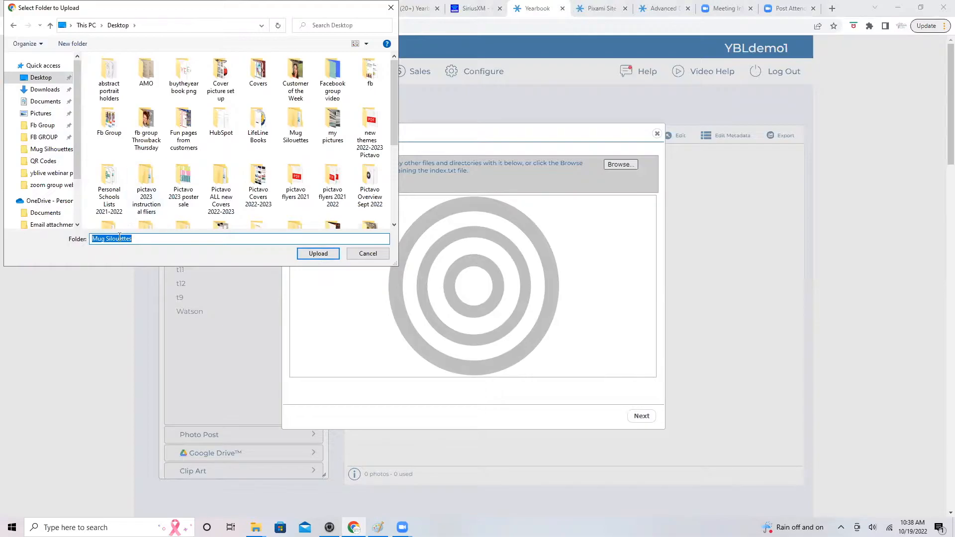
{"action": "scroll", "coordinate": [280, 167], "scroll_direction": "down", "scroll_amount": 3}
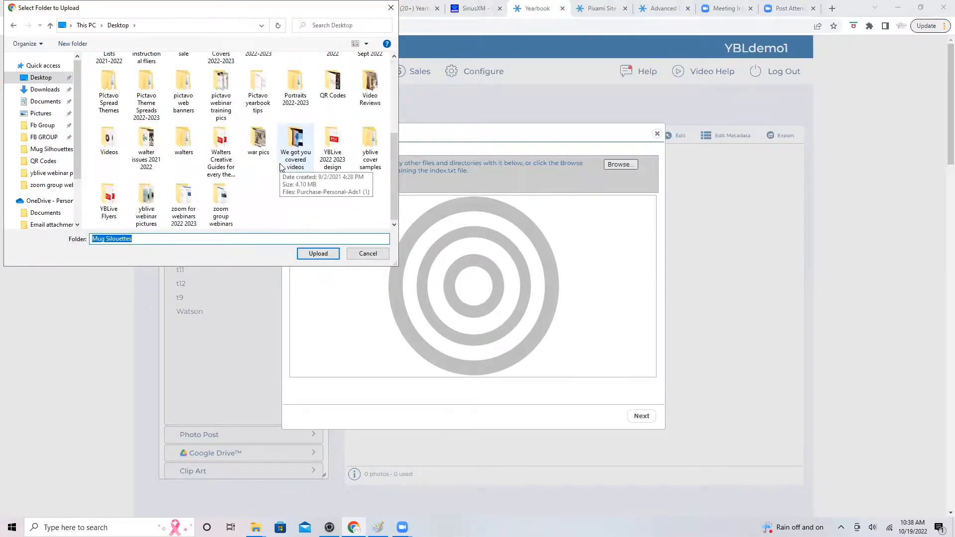
{"action": "scroll", "coordinate": [280, 167], "scroll_direction": "up", "scroll_amount": 2}
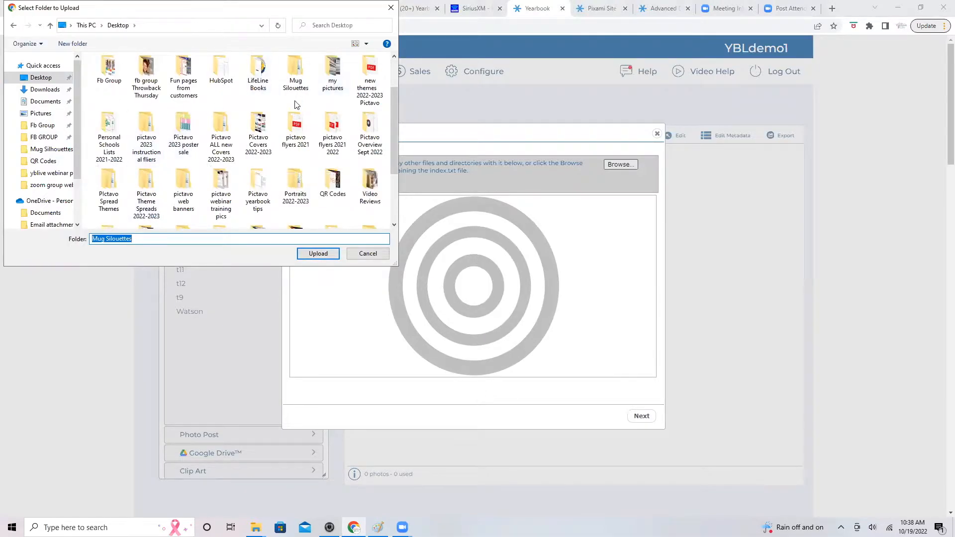
{"action": "double_click", "coordinate": [296, 79]}
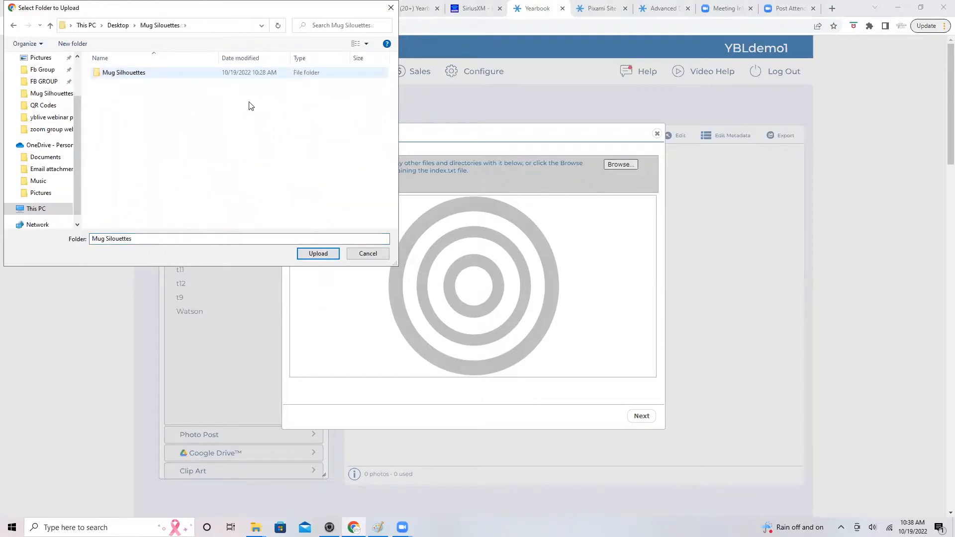
{"action": "left_click", "coordinate": [114, 73]}
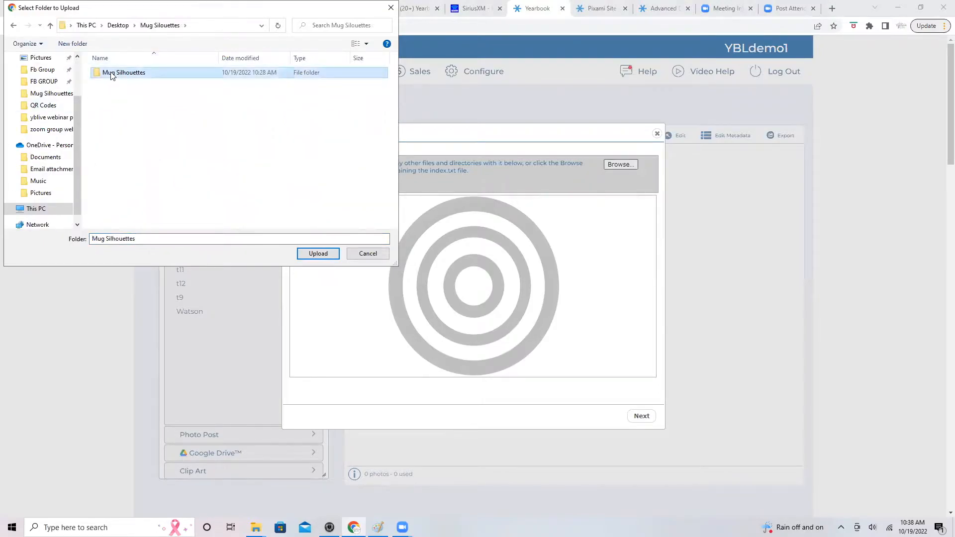
{"action": "left_click", "coordinate": [318, 255]}
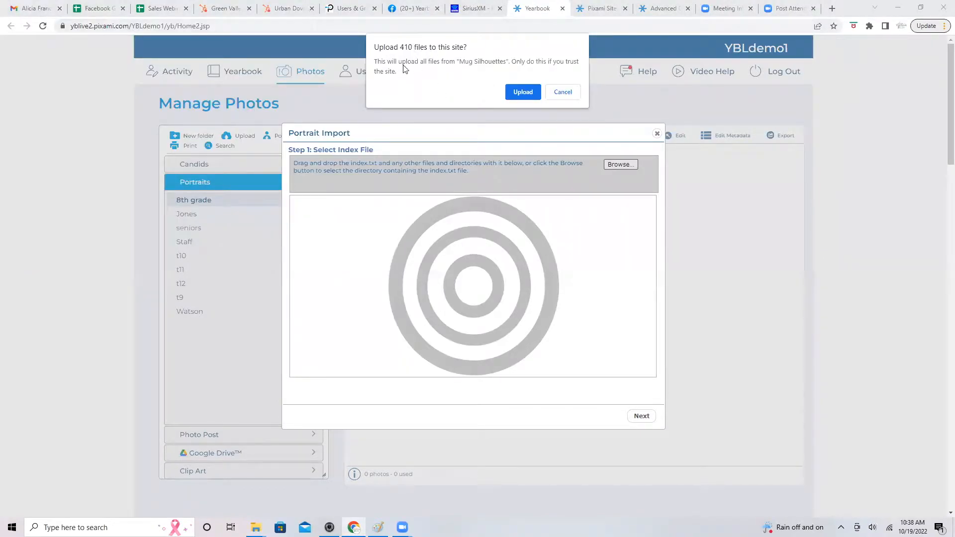
{"action": "left_click", "coordinate": [522, 96]}
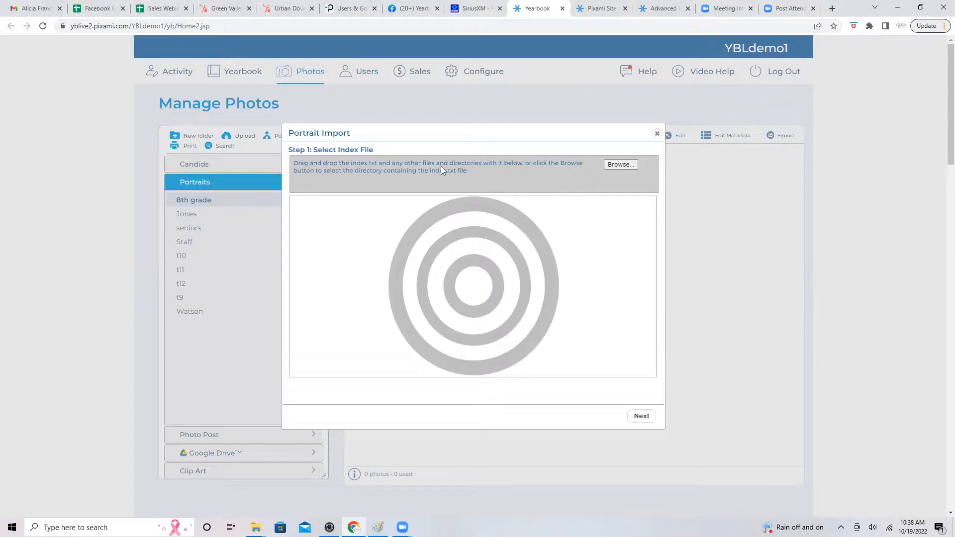
{"action": "left_click", "coordinate": [641, 417]}
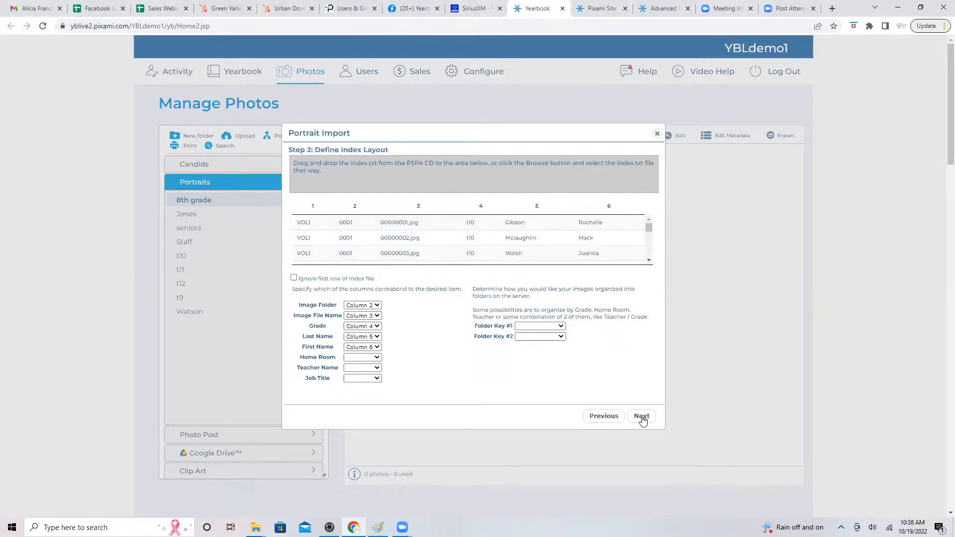
Examine the index file's rows and the column choices for Image Folder, Last Name and Home Room
{"action": "scroll", "coordinate": [347, 234], "scroll_direction": "down", "scroll_amount": 4}
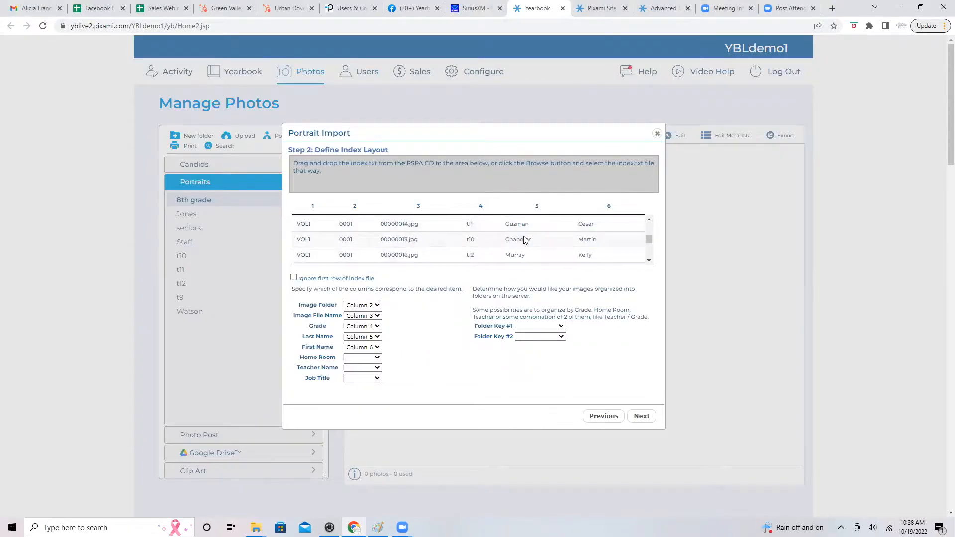
{"action": "left_click", "coordinate": [375, 306]}
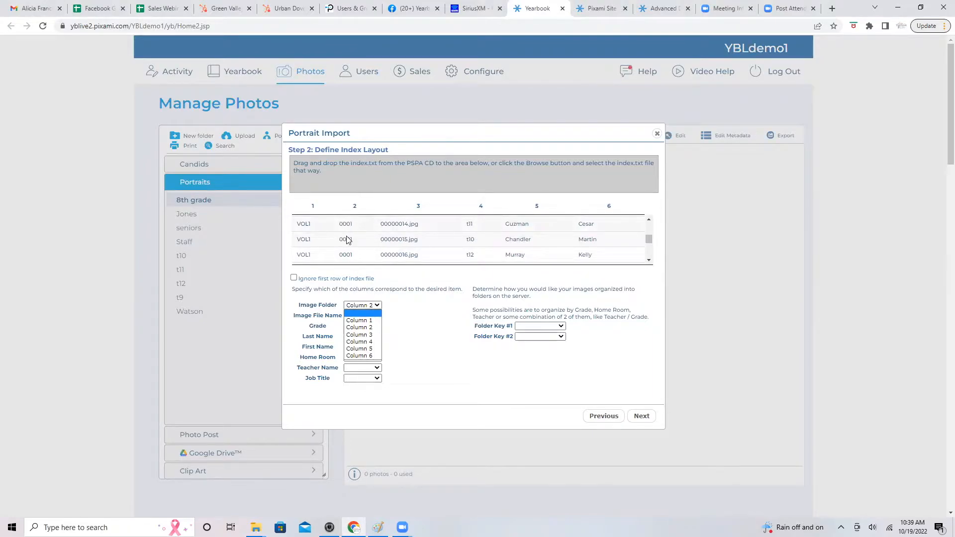
{"action": "left_click", "coordinate": [369, 304]}
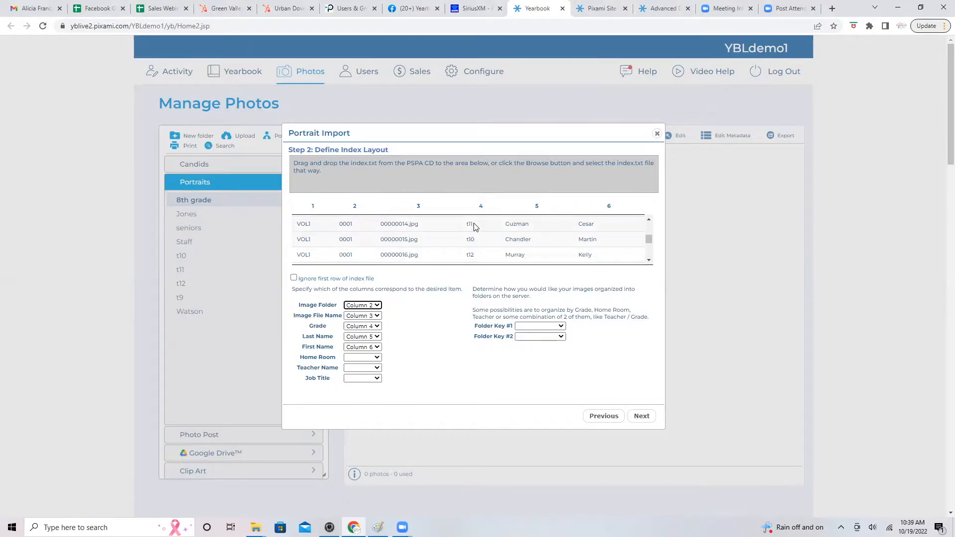
{"action": "scroll", "coordinate": [470, 233], "scroll_direction": "down", "scroll_amount": 5}
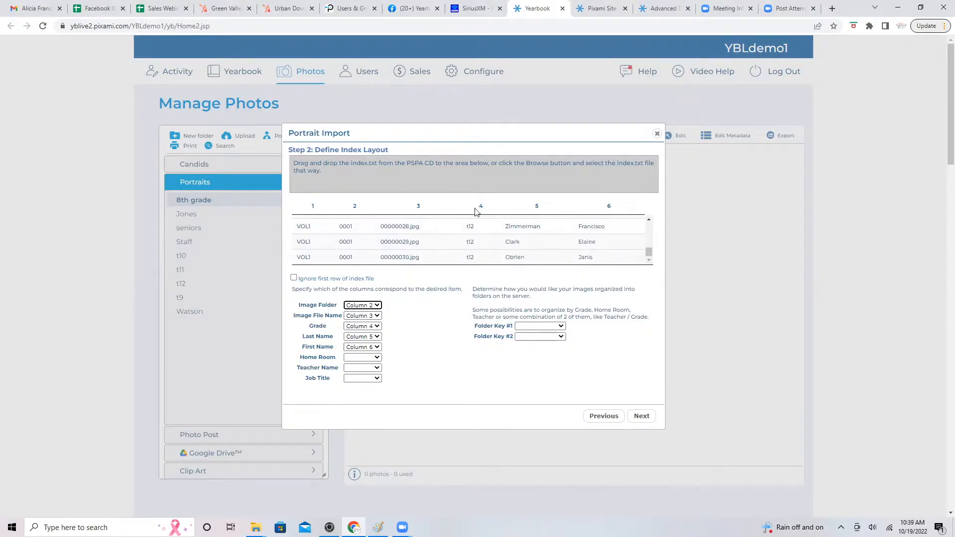
{"action": "scroll", "coordinate": [471, 248], "scroll_direction": "up", "scroll_amount": 5}
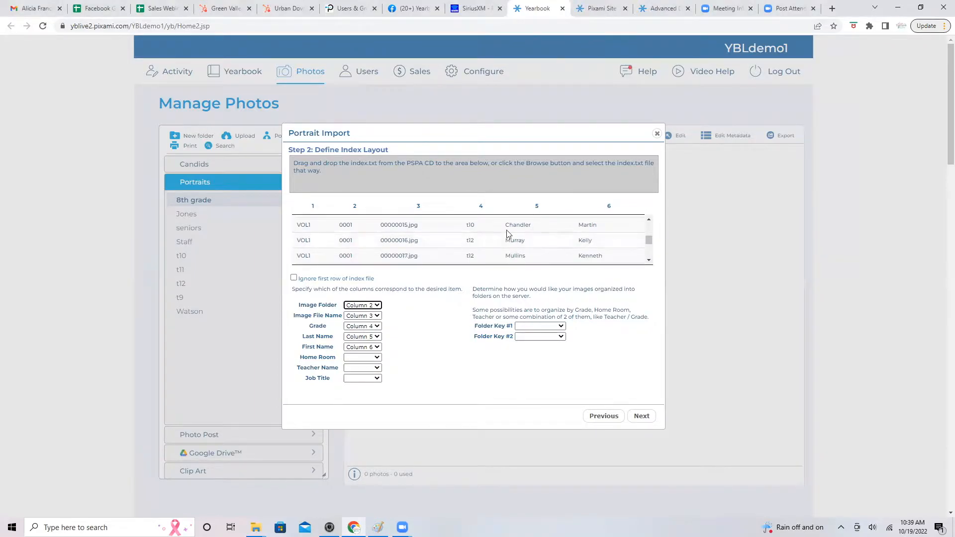
{"action": "left_click", "coordinate": [368, 338]}
{"action": "left_click", "coordinate": [367, 338]}
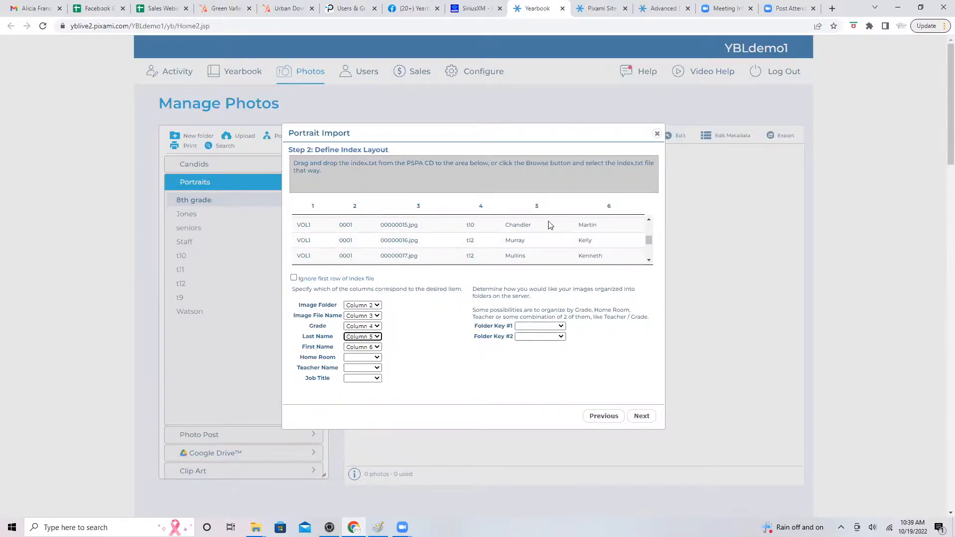
{"action": "left_click", "coordinate": [378, 358]}
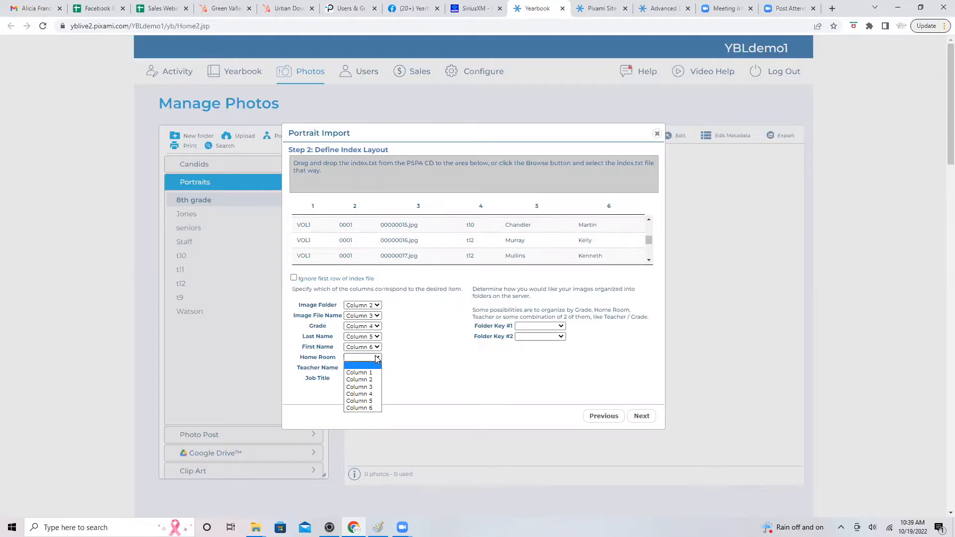
{"action": "left_click", "coordinate": [419, 357]}
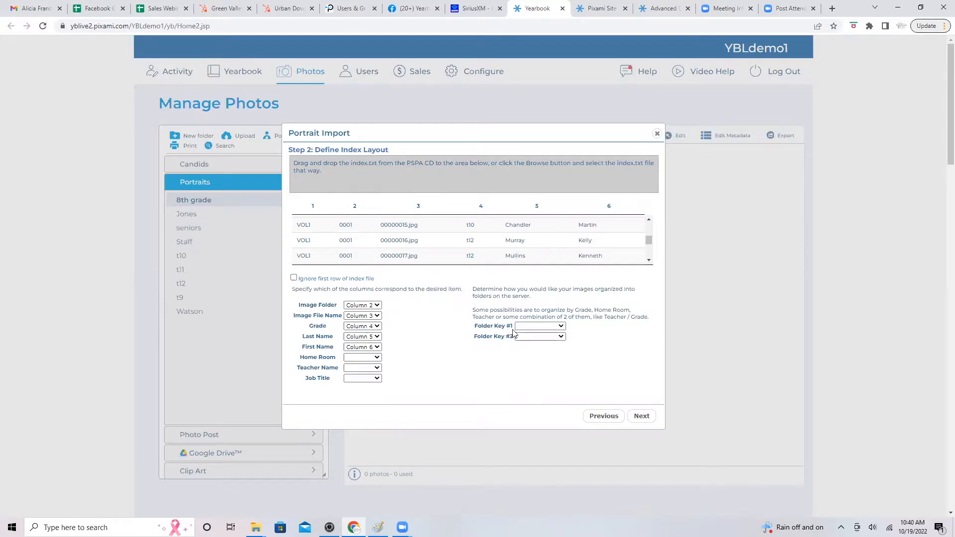
Set Folder Key #1 to Grade and continue past the image files to the portrait selection
{"action": "left_click", "coordinate": [562, 327]}
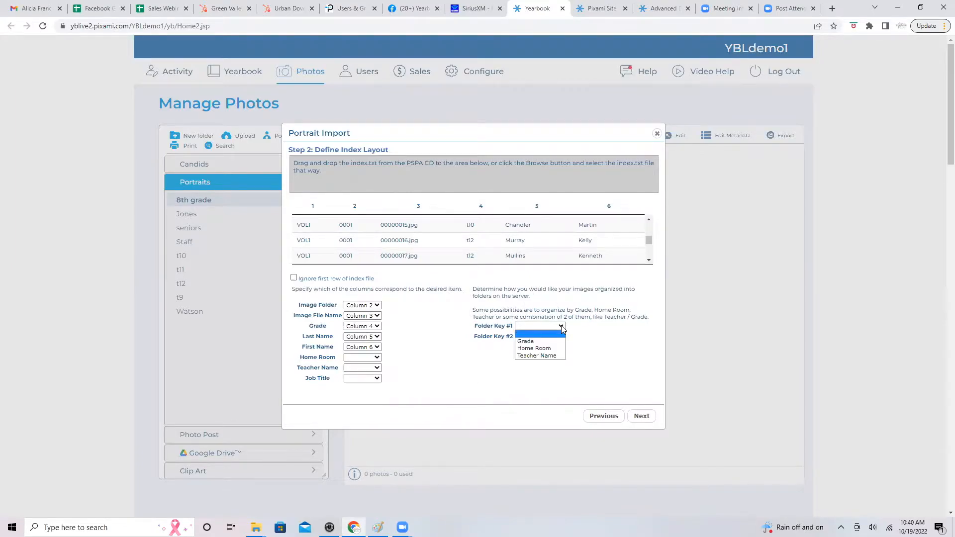
{"action": "left_click", "coordinate": [530, 343]}
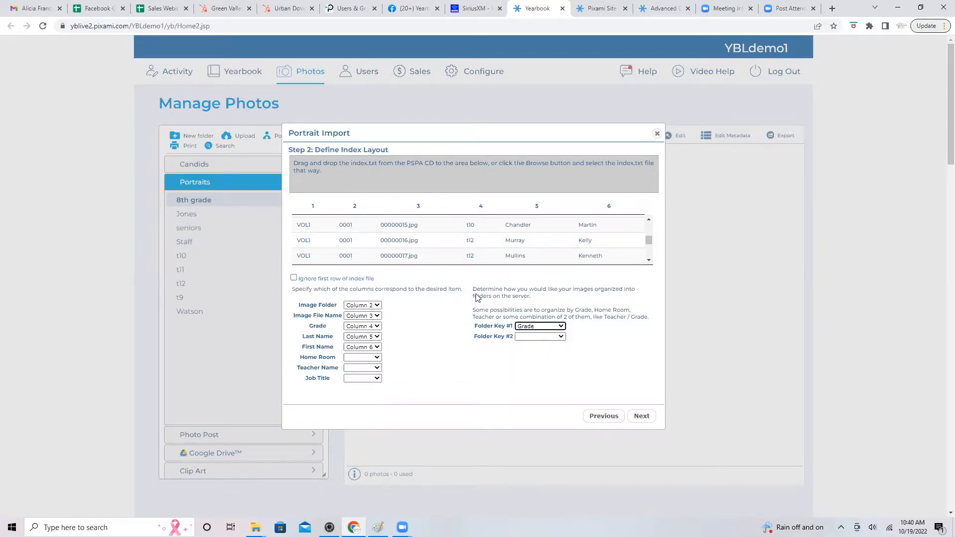
{"action": "left_click", "coordinate": [648, 420]}
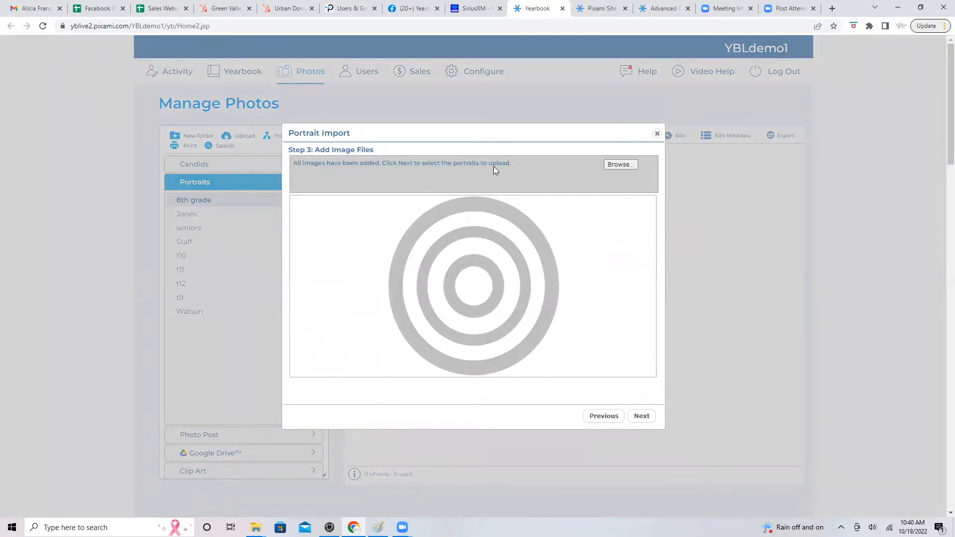
{"action": "left_click", "coordinate": [642, 417]}
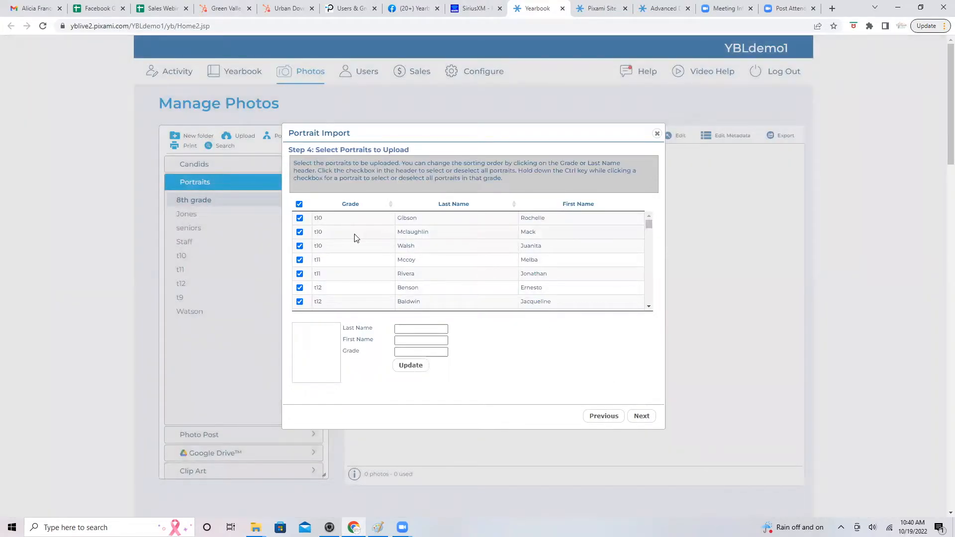
Review the list of portraits selected for upload, and close the Portrait Import without uploading them
{"action": "scroll", "coordinate": [371, 256], "scroll_direction": "down", "scroll_amount": 10}
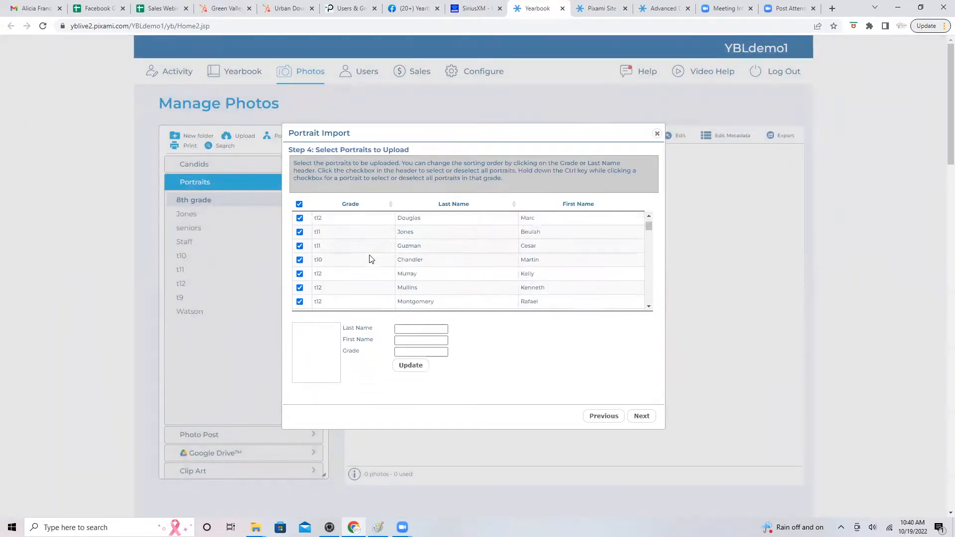
{"action": "scroll", "coordinate": [371, 262], "scroll_direction": "down", "scroll_amount": 10}
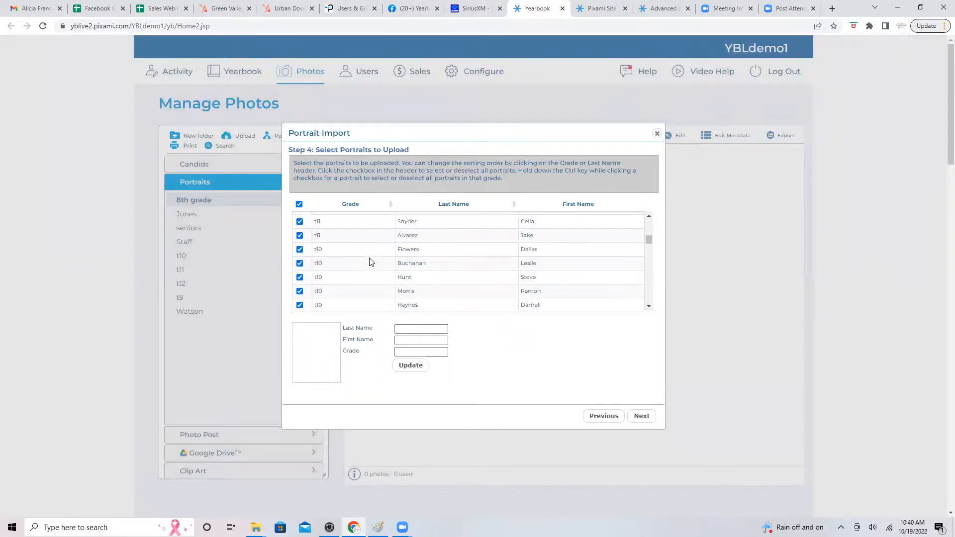
{"action": "scroll", "coordinate": [370, 262], "scroll_direction": "up", "scroll_amount": 10}
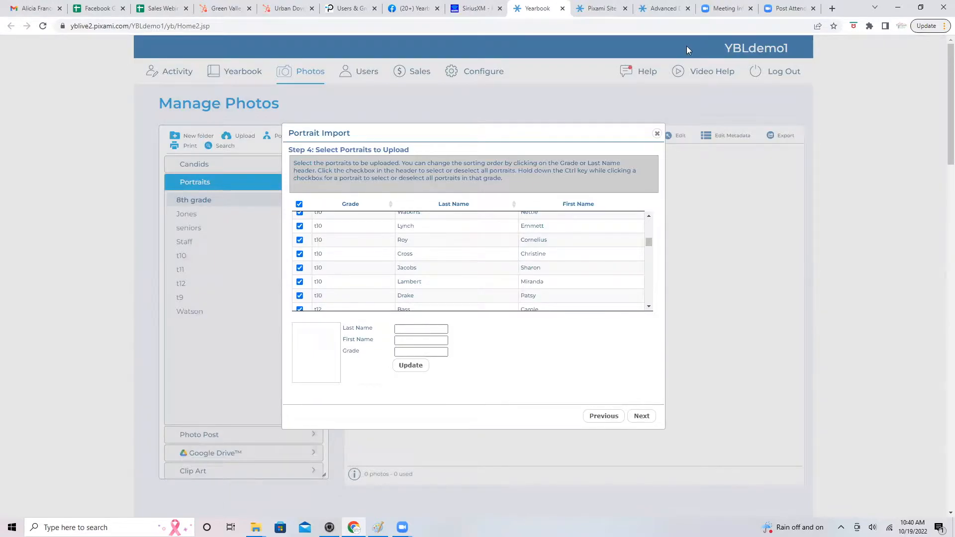
{"action": "left_click", "coordinate": [657, 134]}
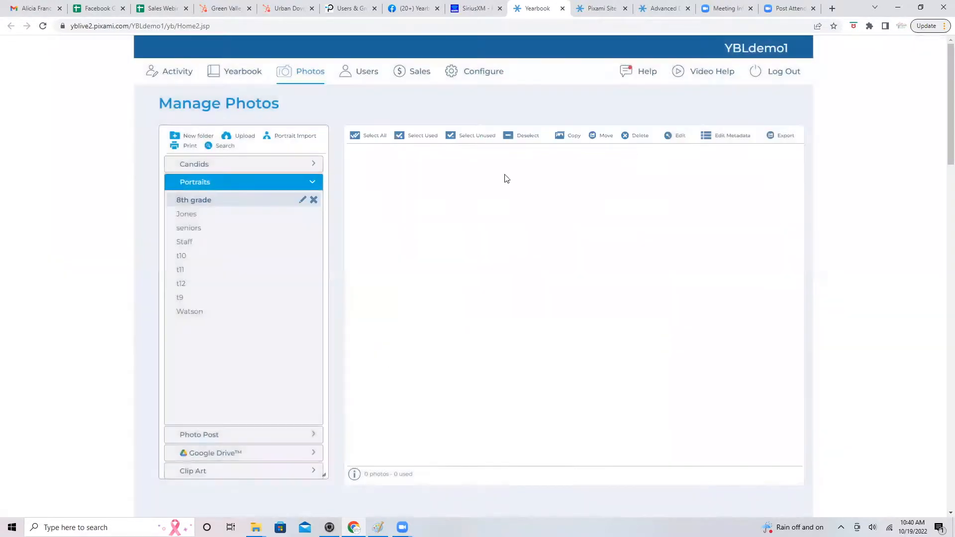
Look through the portraits in the Staff and t11 folders, and return to the t10 folder
{"action": "left_click", "coordinate": [184, 256]}
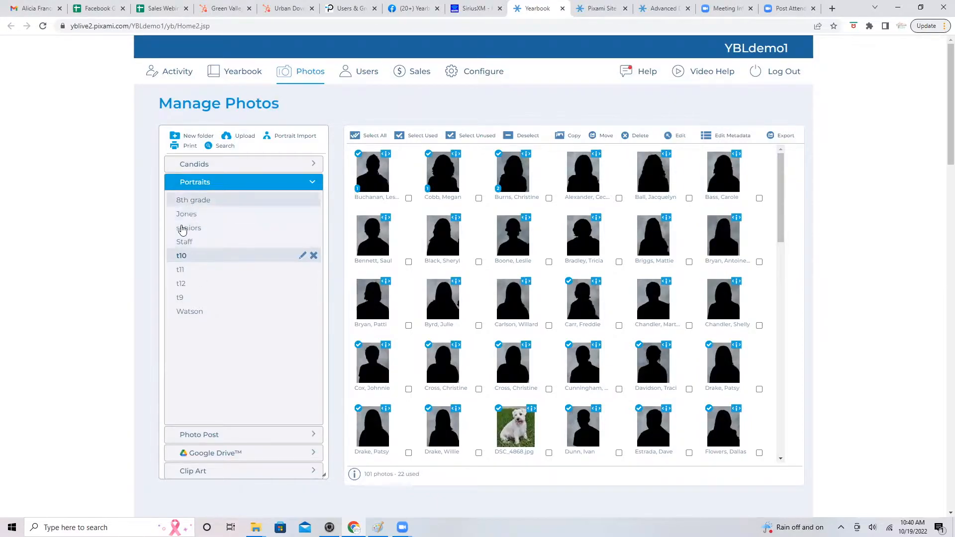
{"action": "left_click", "coordinate": [185, 244]}
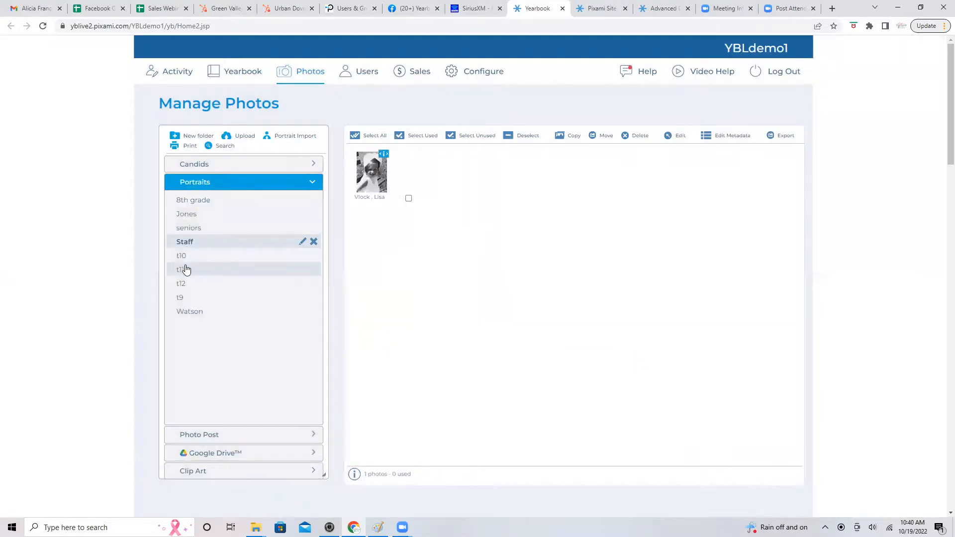
{"action": "left_click", "coordinate": [183, 269]}
{"action": "left_click", "coordinate": [185, 258]}
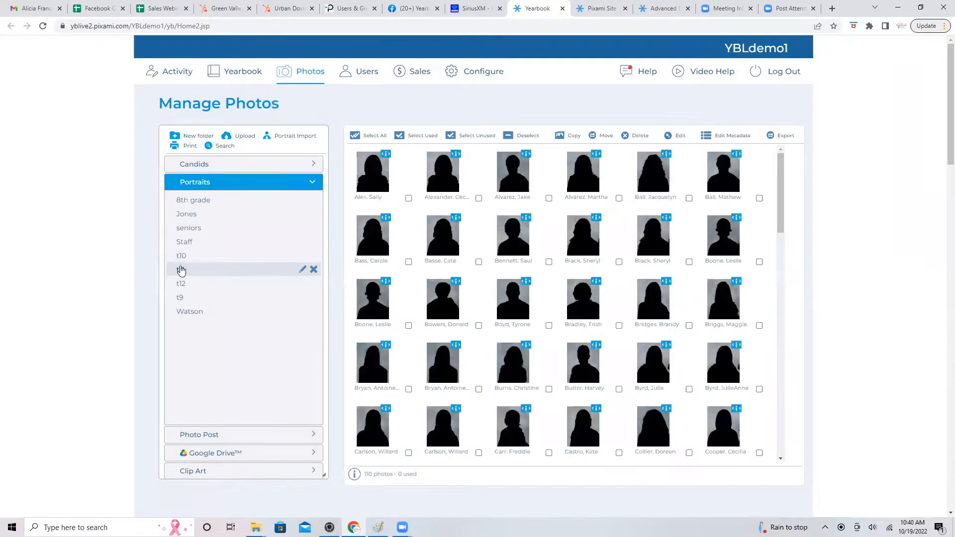
{"action": "left_click", "coordinate": [181, 257]}
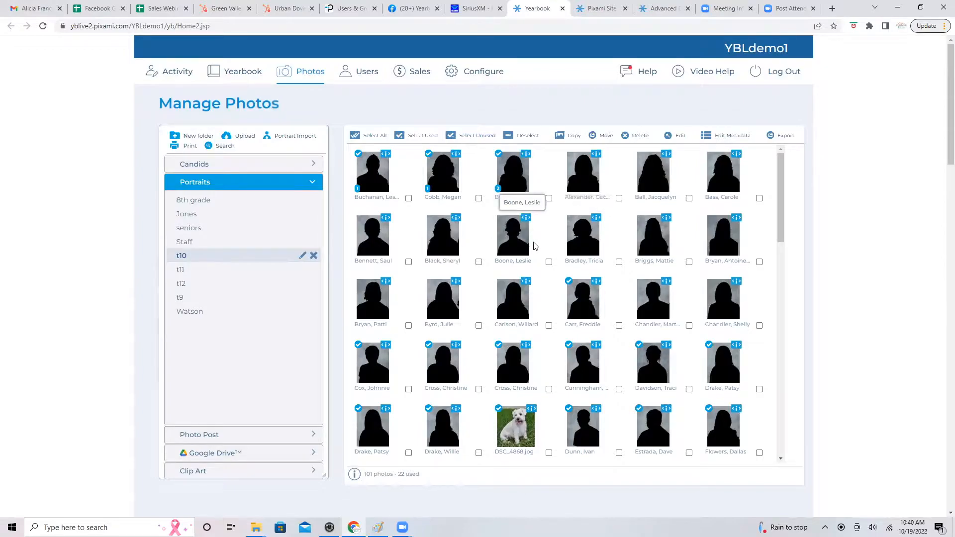
Try the teacher sorting priority setting in the second t10 portrait's details, and close the preview
{"action": "left_click", "coordinate": [455, 154]}
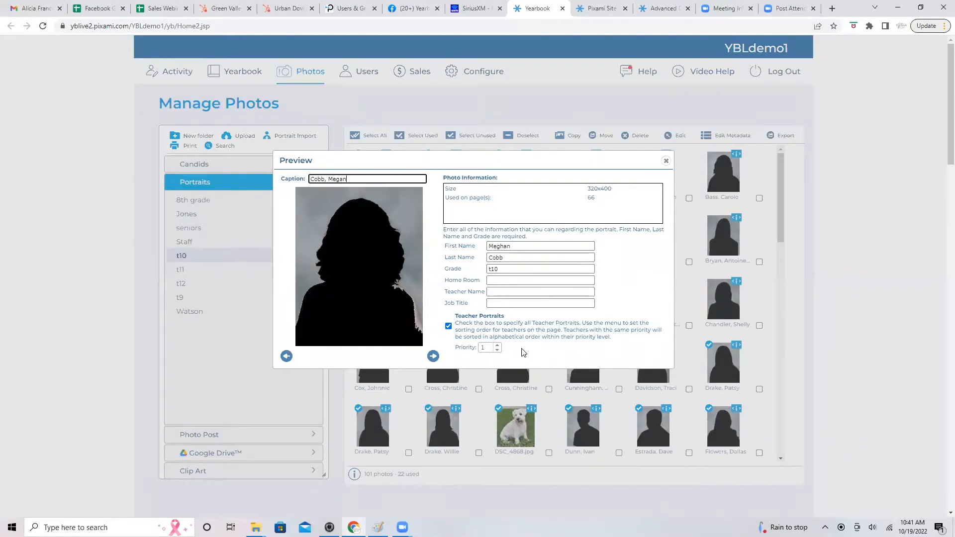
{"action": "left_click", "coordinate": [497, 346]}
{"action": "left_click", "coordinate": [498, 346]}
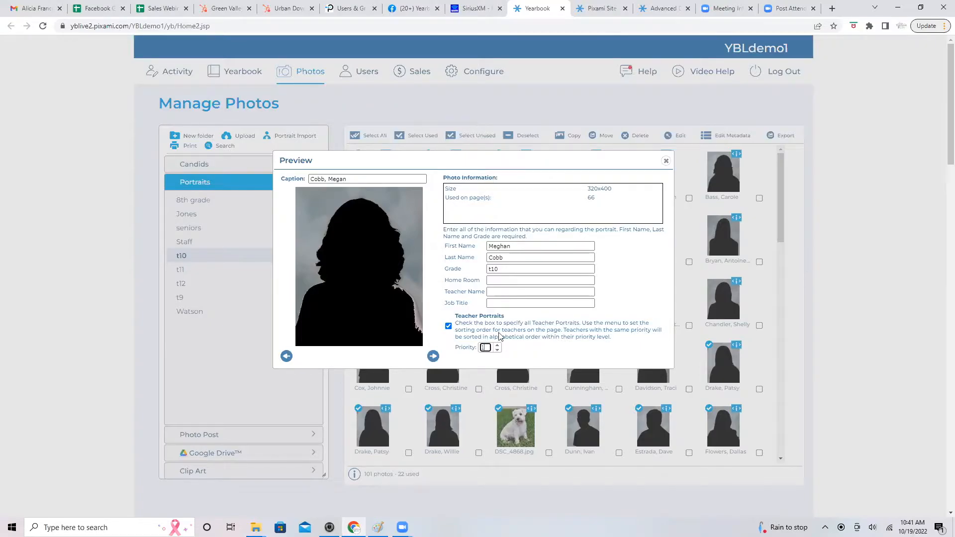
{"action": "left_click", "coordinate": [666, 160]}
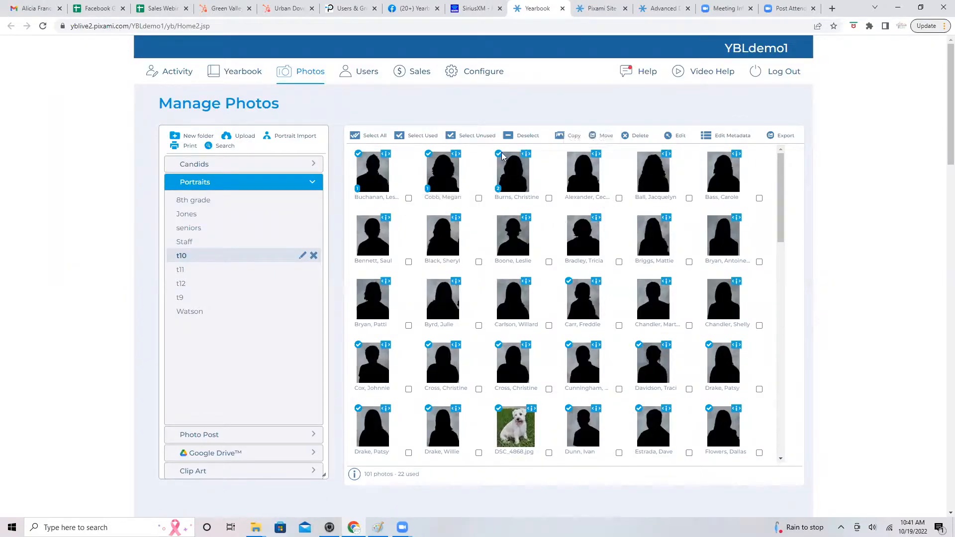
Review the t10 folder's metadata table, close it without changes, and look through the rest of the folder's portraits
{"action": "left_click", "coordinate": [736, 139]}
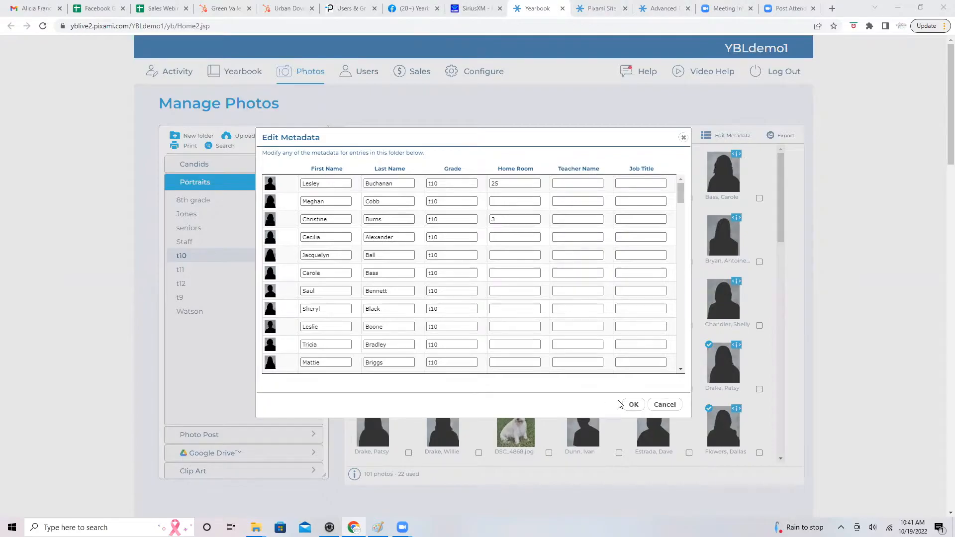
{"action": "left_click", "coordinate": [683, 138]}
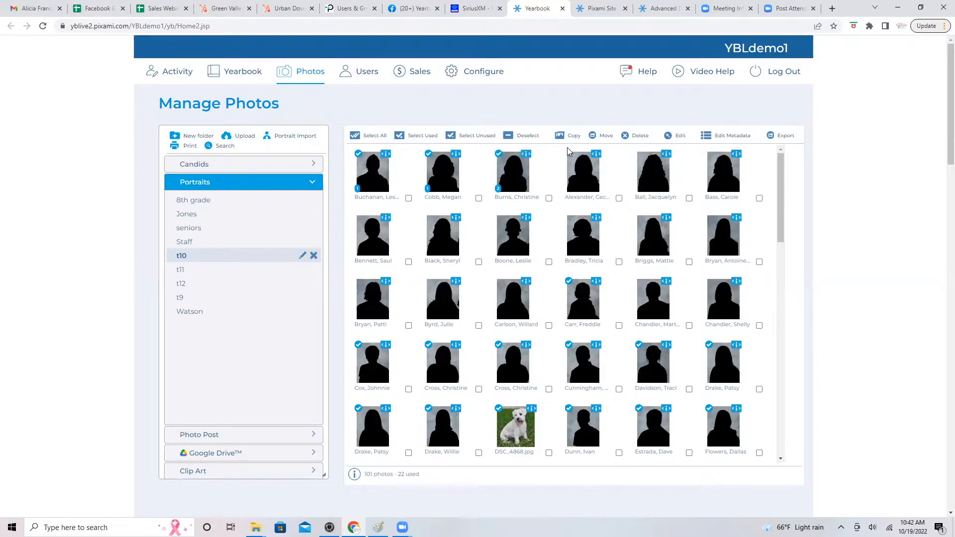
{"action": "scroll", "coordinate": [578, 243], "scroll_direction": "down", "scroll_amount": 8}
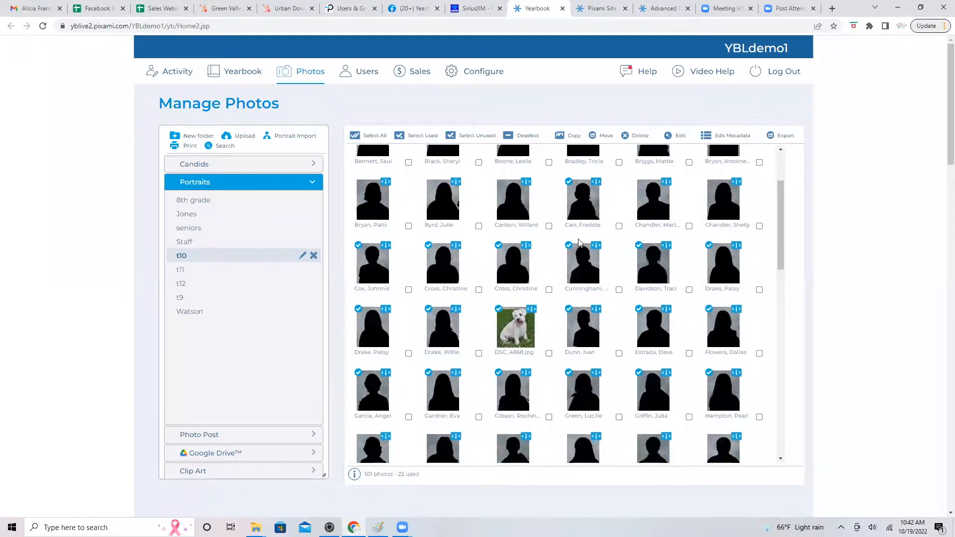
{"action": "scroll", "coordinate": [579, 243], "scroll_direction": "down", "scroll_amount": 2}
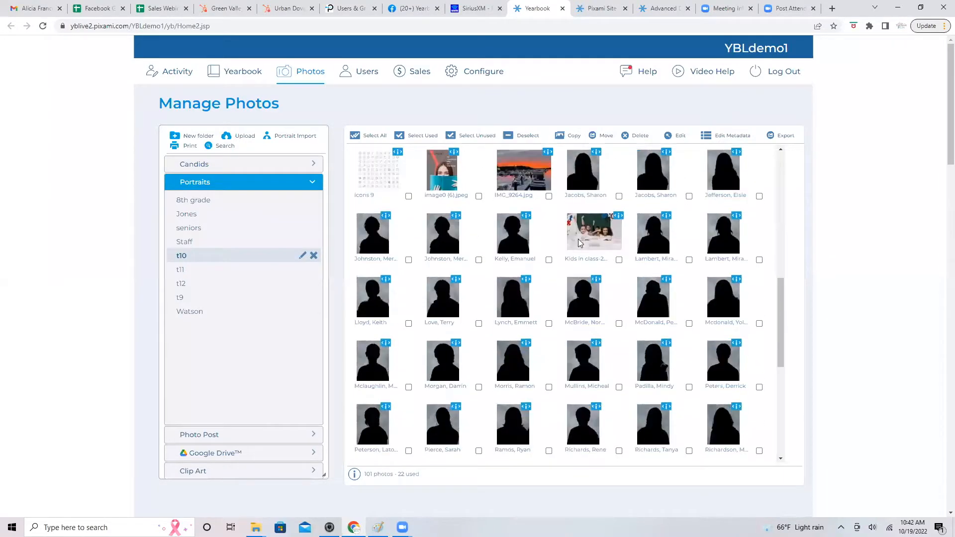
{"action": "scroll", "coordinate": [474, 259], "scroll_direction": "down", "scroll_amount": 4}
{"action": "scroll", "coordinate": [474, 259], "scroll_direction": "down", "scroll_amount": 5}
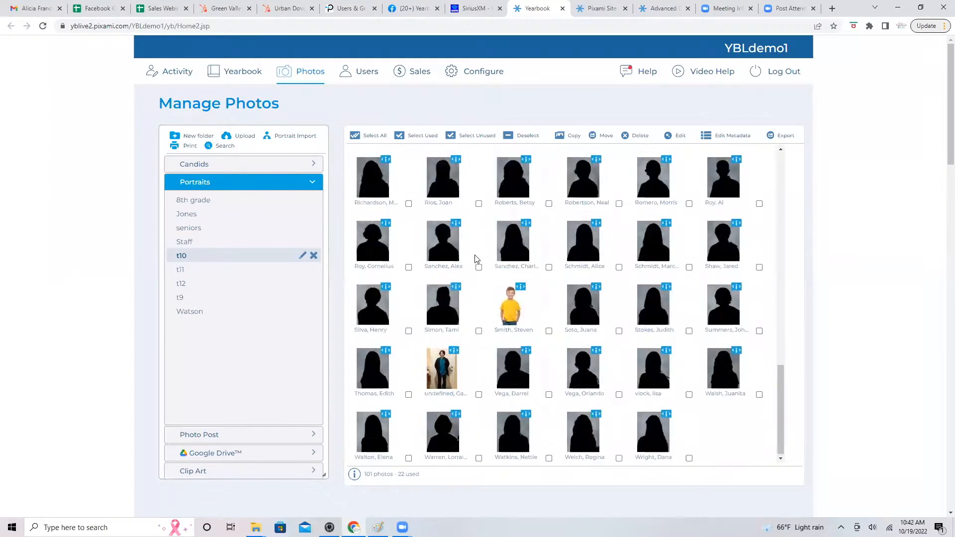
{"action": "scroll", "coordinate": [884, 202], "scroll_direction": "up", "scroll_amount": 1}
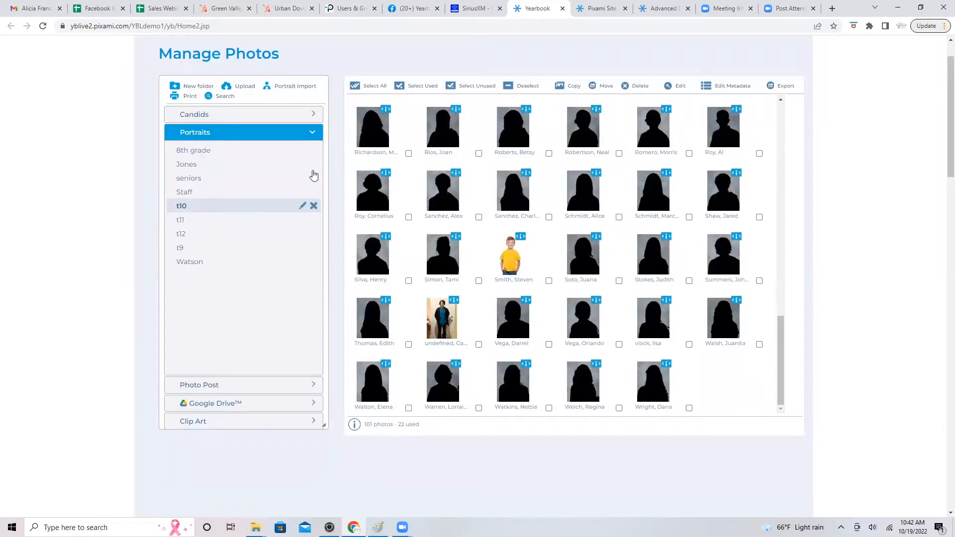
View the upload and file selection dialogs for adding individual portraits to t10, and close both without choosing a file
{"action": "left_click", "coordinate": [244, 86]}
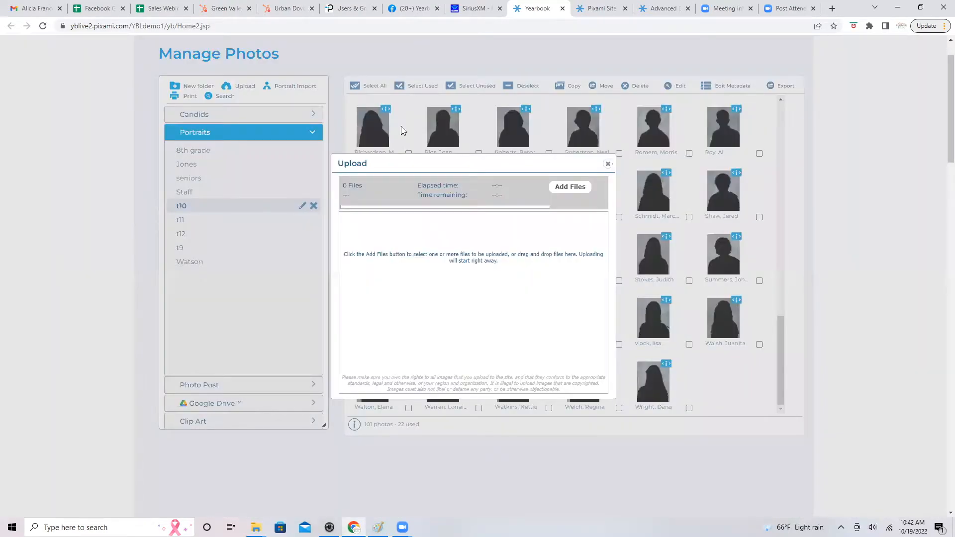
{"action": "left_click", "coordinate": [565, 192]}
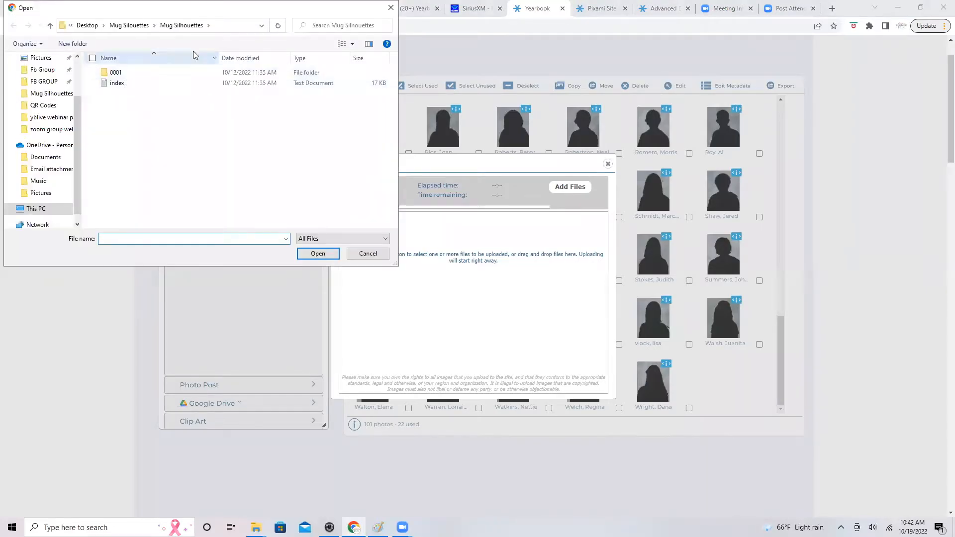
{"action": "left_click", "coordinate": [391, 7]}
{"action": "left_click", "coordinate": [607, 164]}
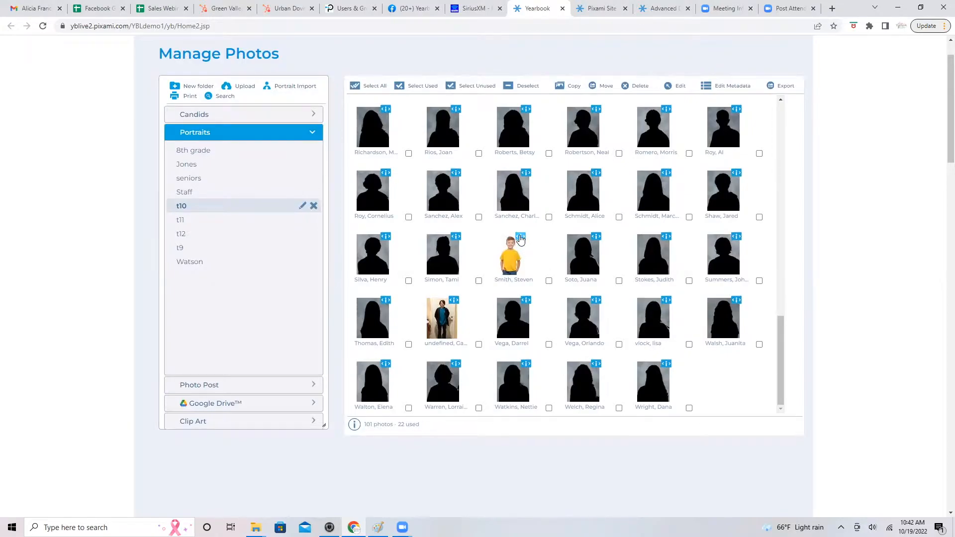
Look through the portrait details from the boy in the yellow shirt to the boy in front of the door, and close the preview
{"action": "left_click", "coordinate": [520, 237]}
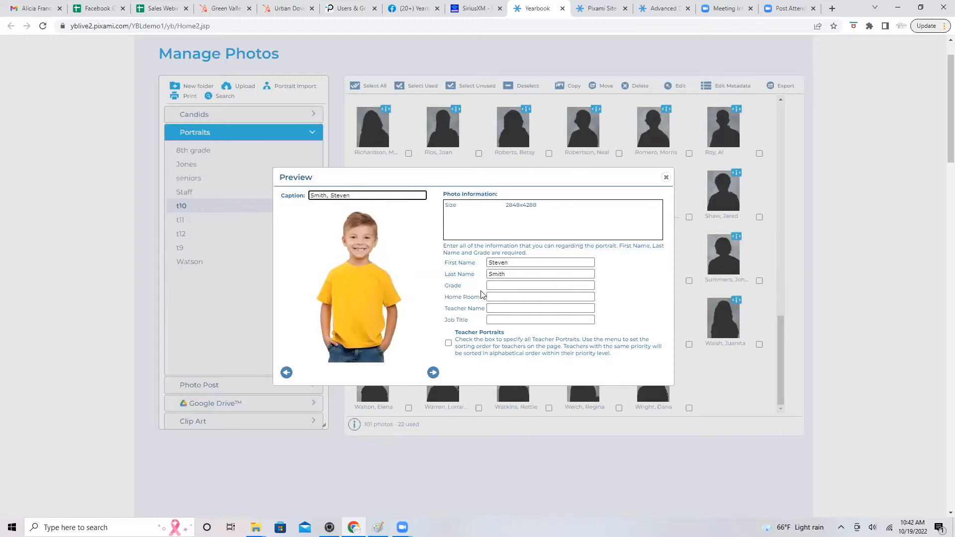
{"action": "left_click", "coordinate": [434, 373]}
{"action": "left_click", "coordinate": [433, 373]}
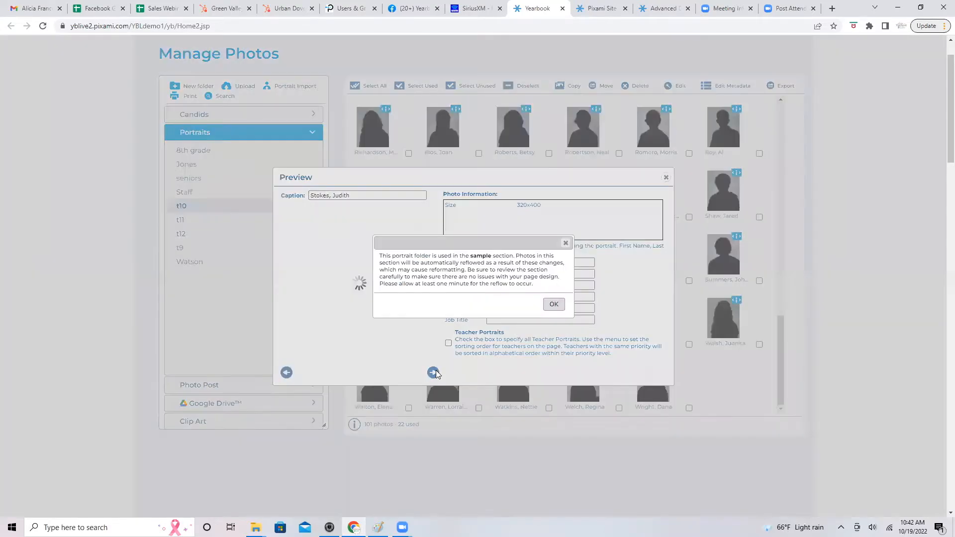
{"action": "left_click", "coordinate": [553, 304]}
{"action": "left_click", "coordinate": [434, 373]}
{"action": "left_click", "coordinate": [433, 373]}
{"action": "left_click", "coordinate": [434, 373]}
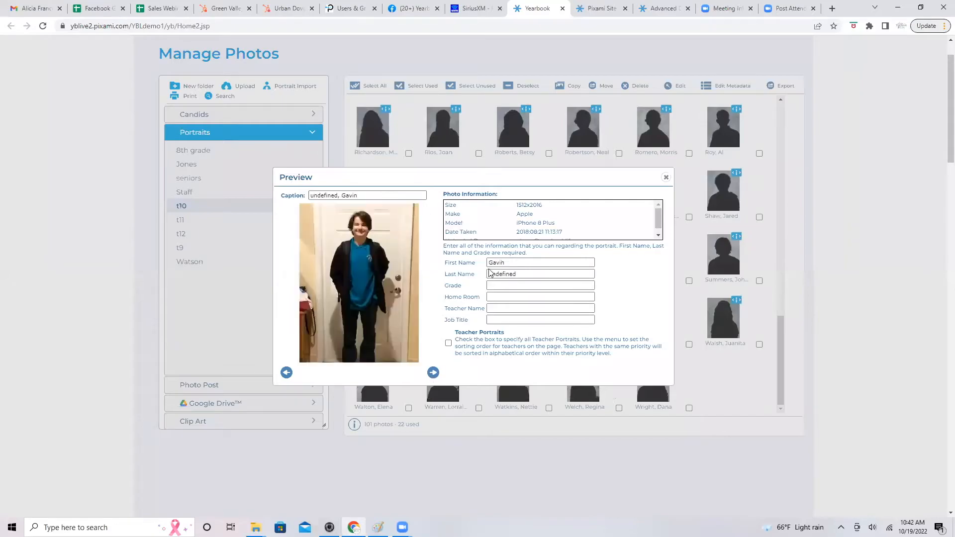
{"action": "left_click", "coordinate": [666, 178]}
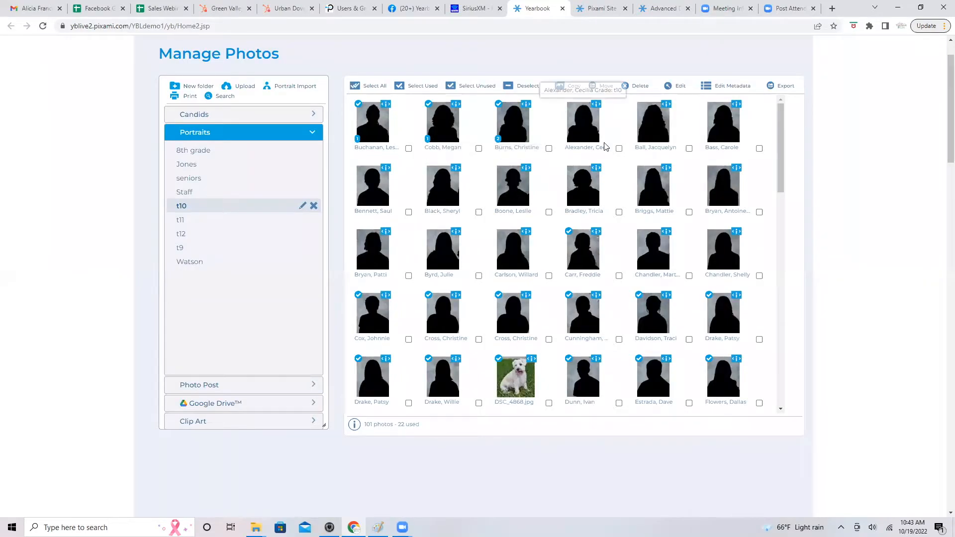
Dismiss the reflow notice and open the MSP section, pages 30-49, for editing from the Yearbook Ladder
{"action": "left_click", "coordinate": [619, 148]}
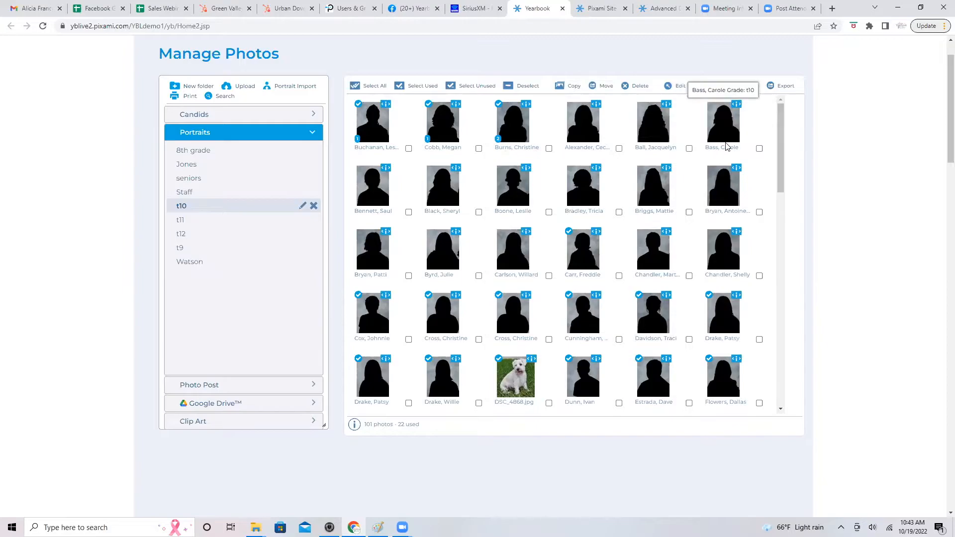
{"action": "scroll", "coordinate": [751, 199], "scroll_direction": "up", "scroll_amount": 1}
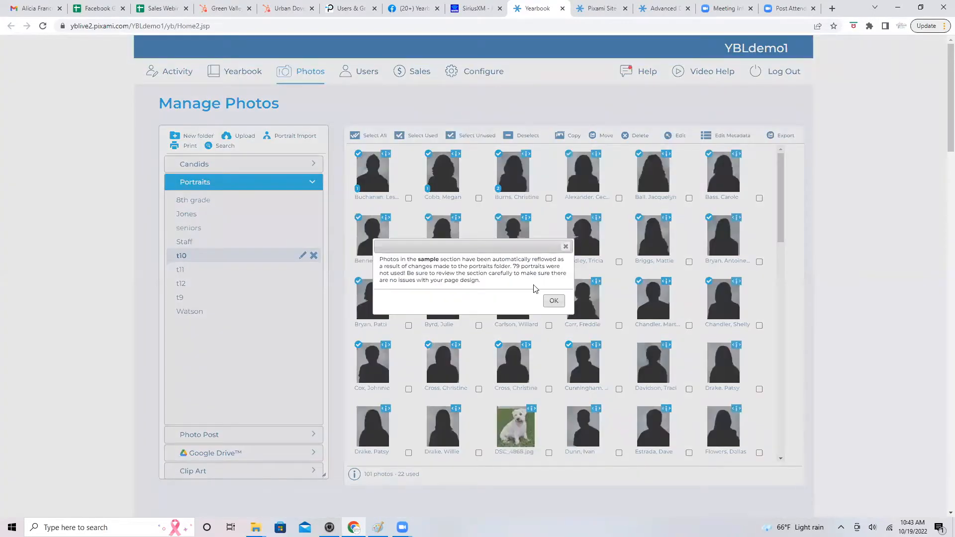
{"action": "left_click", "coordinate": [558, 304]}
{"action": "left_click", "coordinate": [239, 73]}
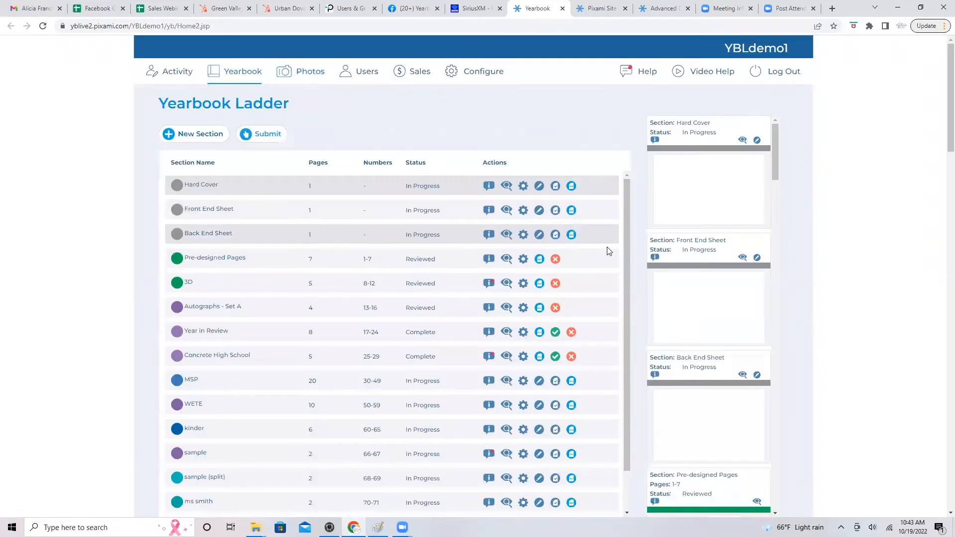
{"action": "scroll", "coordinate": [720, 246], "scroll_direction": "down", "scroll_amount": 10}
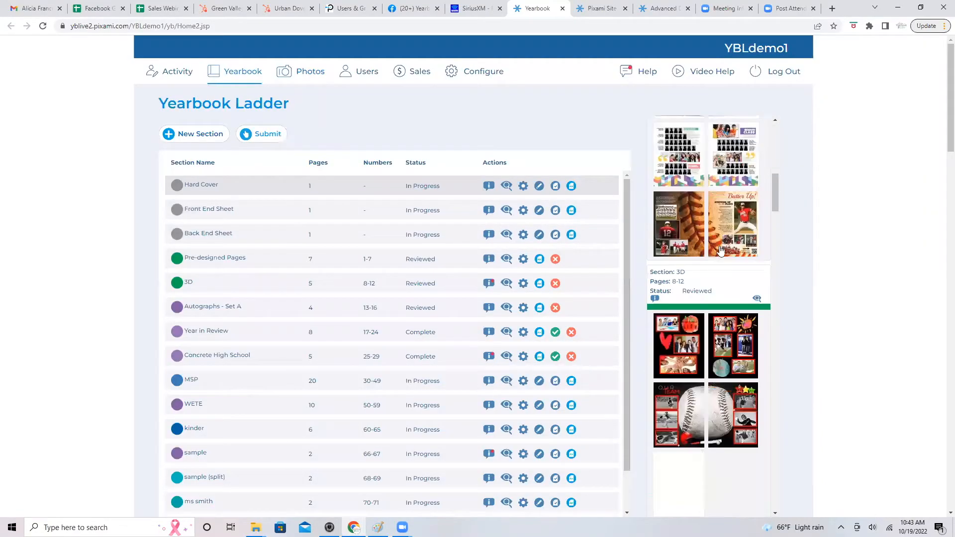
{"action": "scroll", "coordinate": [788, 246], "scroll_direction": "down", "scroll_amount": 3}
{"action": "scroll", "coordinate": [791, 248], "scroll_direction": "down", "scroll_amount": 1}
{"action": "scroll", "coordinate": [746, 249], "scroll_direction": "down", "scroll_amount": 6}
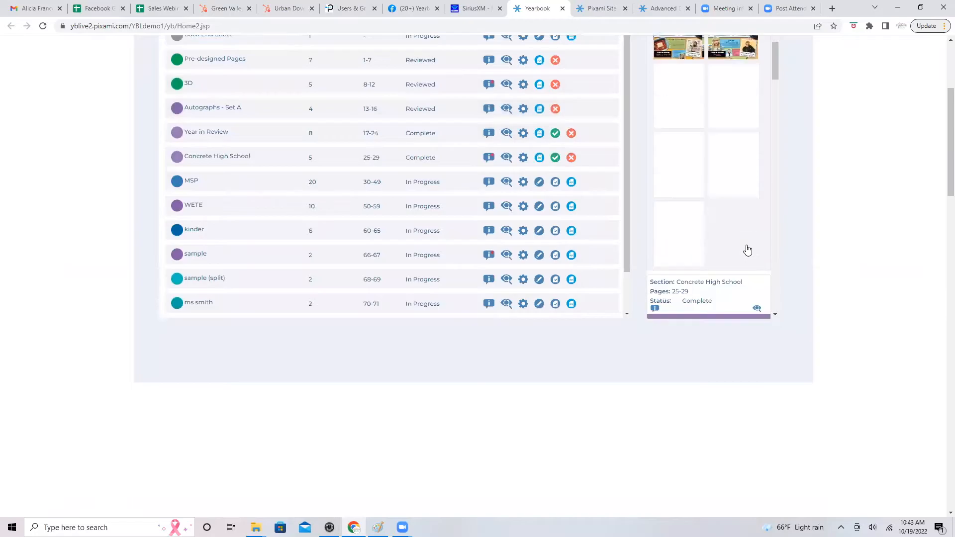
{"action": "scroll", "coordinate": [762, 283], "scroll_direction": "down", "scroll_amount": 5}
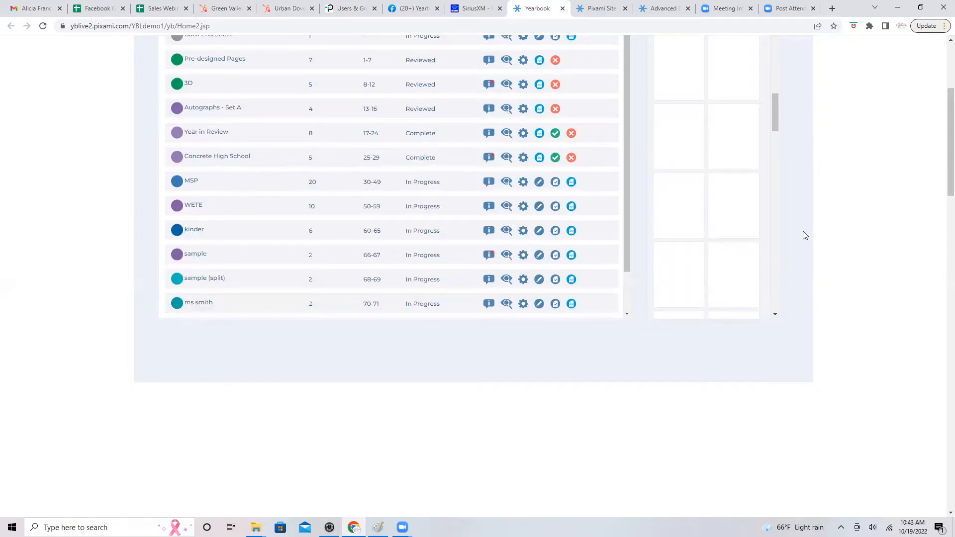
{"action": "scroll", "coordinate": [802, 231], "scroll_direction": "up", "scroll_amount": 2}
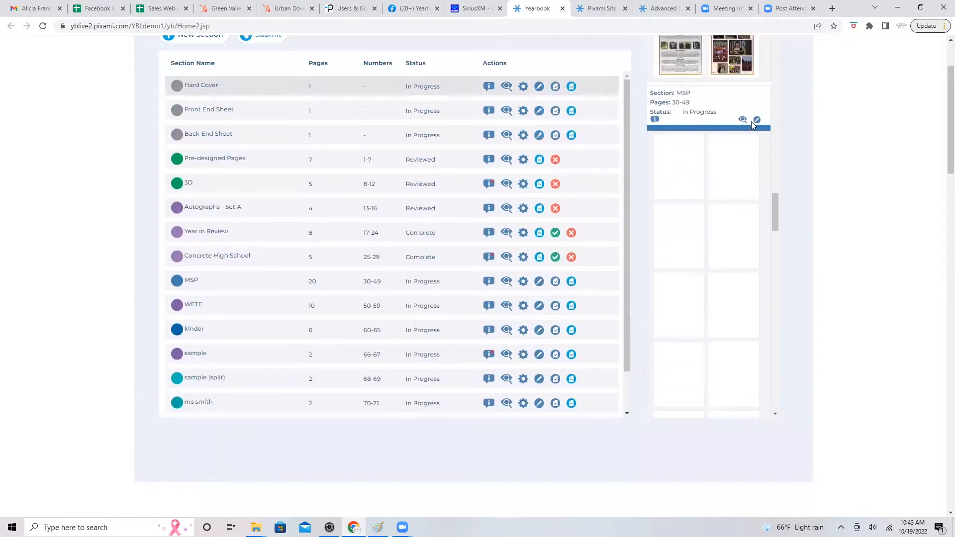
{"action": "left_click", "coordinate": [756, 120]}
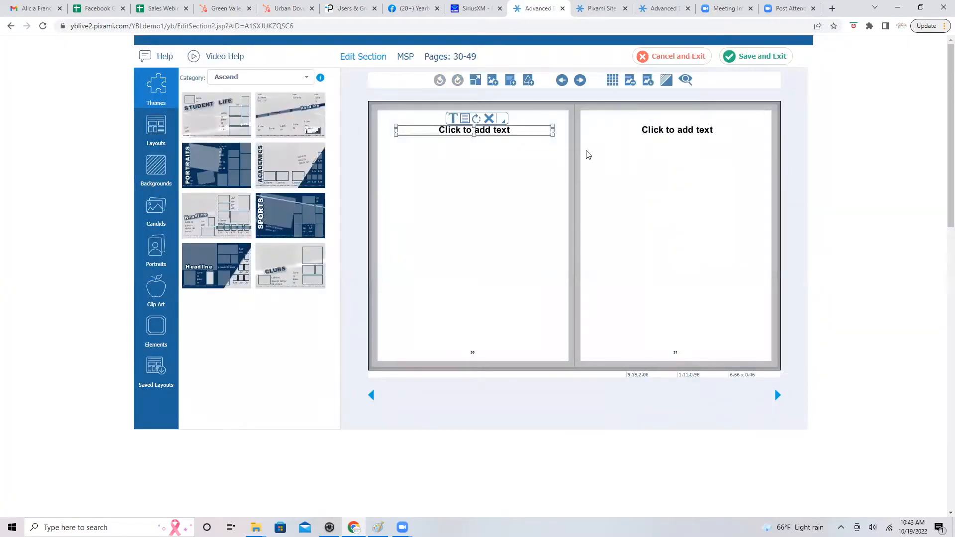
Apply the blue heart and star rainbow background from the Doodles category to the spread of pages 30-31
{"action": "left_click", "coordinate": [160, 163]}
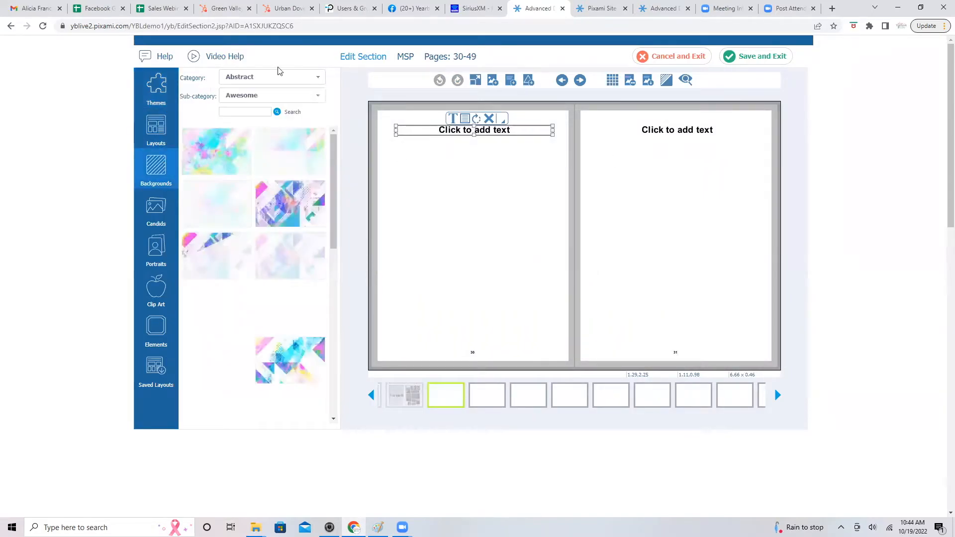
{"action": "left_click", "coordinate": [260, 82]}
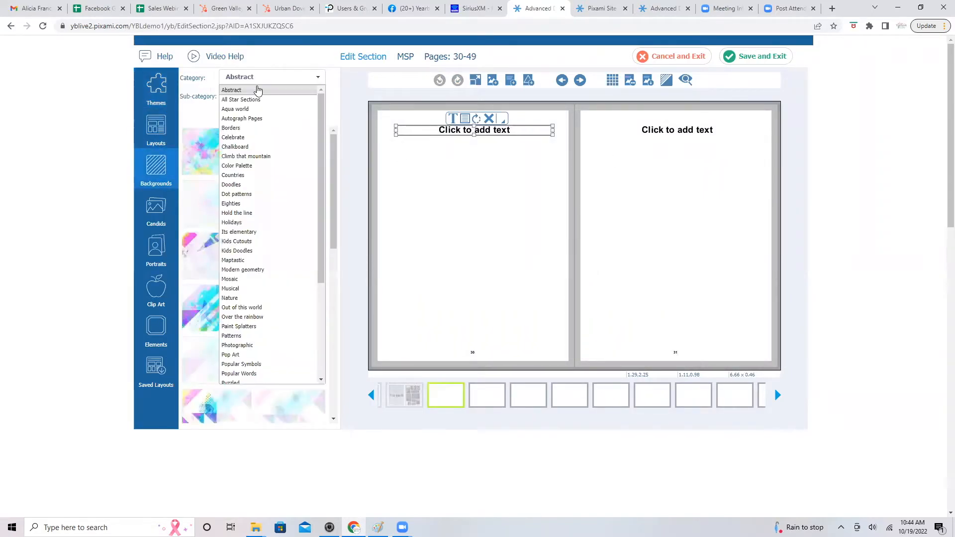
{"action": "left_click", "coordinate": [250, 187]}
{"action": "left_click_drag", "start_coordinate": [513, 214], "coordinate": [512, 214]}
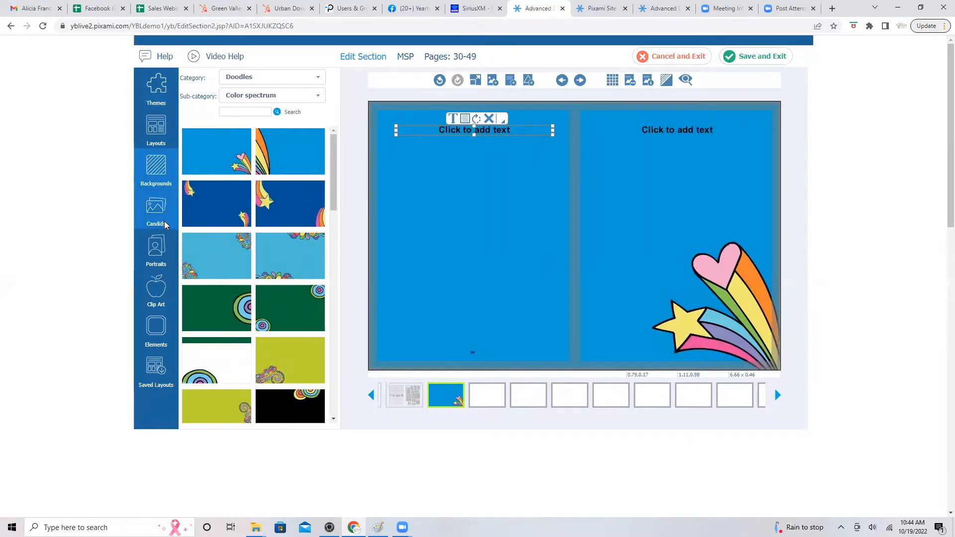
Start the Portrait Wizard for the MSP section and add the t10 folder to the portrait folders it uses
{"action": "left_click", "coordinate": [156, 250]}
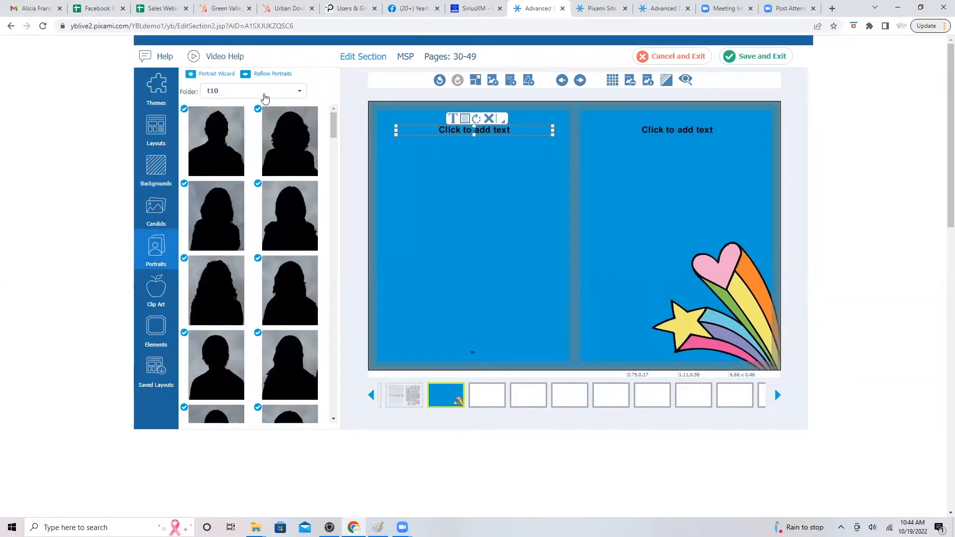
{"action": "left_click", "coordinate": [294, 91]}
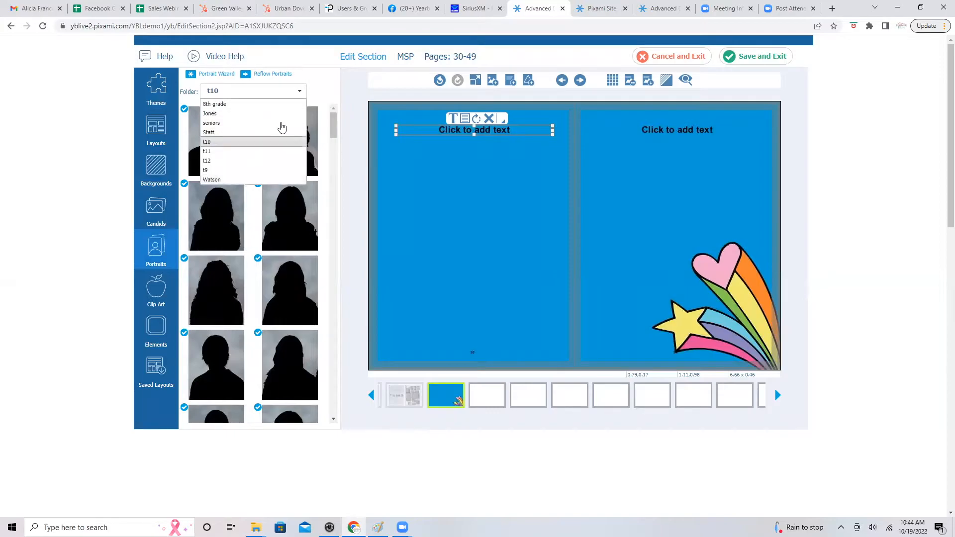
{"action": "left_click", "coordinate": [213, 143]}
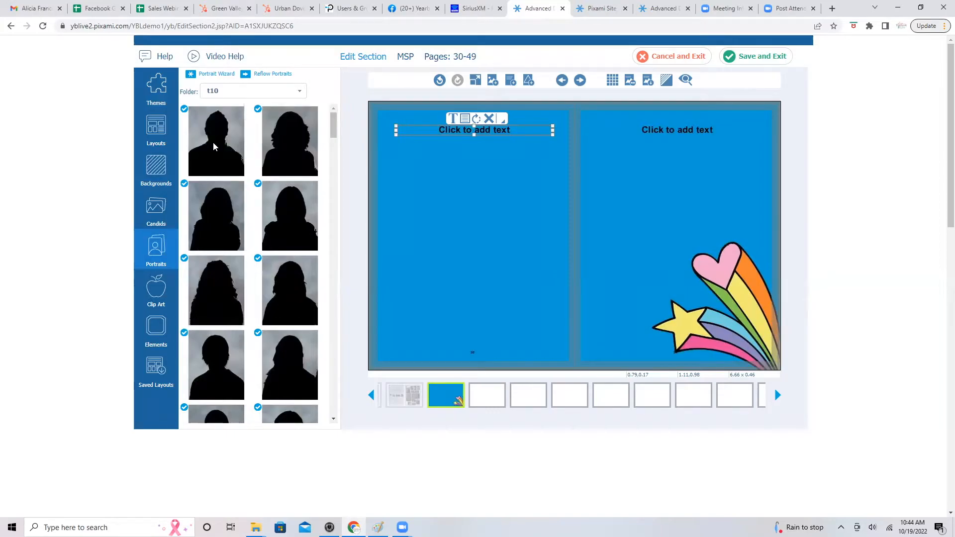
{"action": "left_click", "coordinate": [213, 76]}
{"action": "left_click_drag", "start_coordinate": [497, 277], "coordinate": [416, 293]}
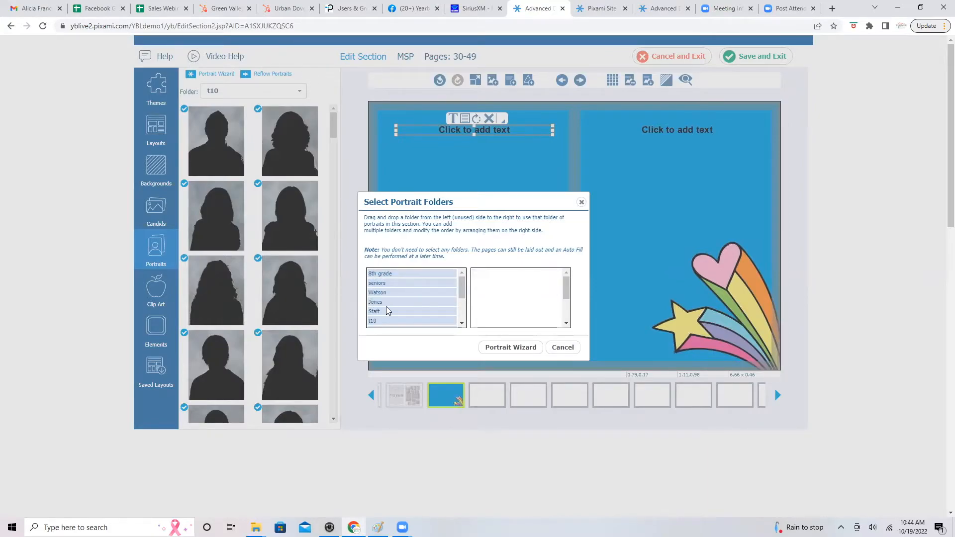
{"action": "left_click_drag", "start_coordinate": [386, 322], "coordinate": [479, 295]}
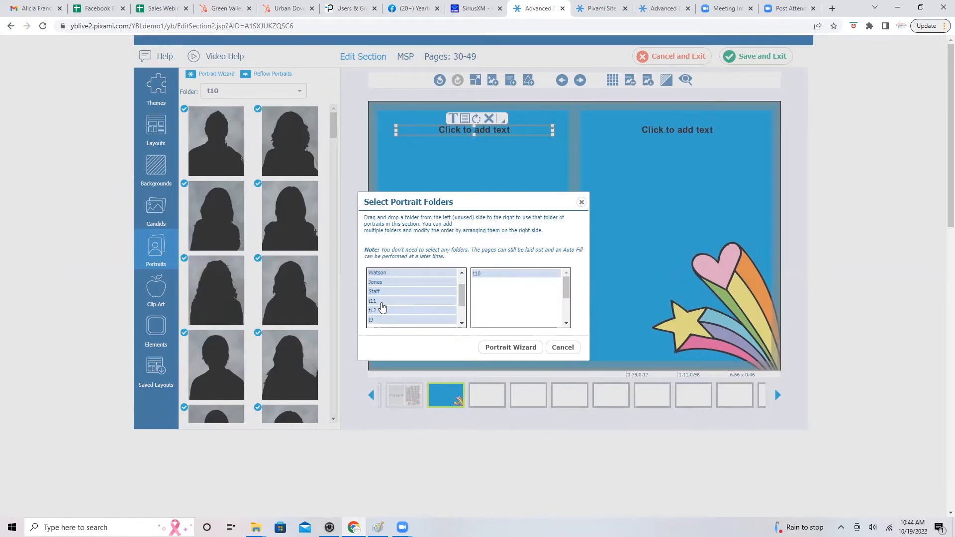
Try adding the t11 and t12 folders to the wizard's portrait folders, and remove both again
{"action": "left_click_drag", "start_coordinate": [383, 304], "coordinate": [482, 298]}
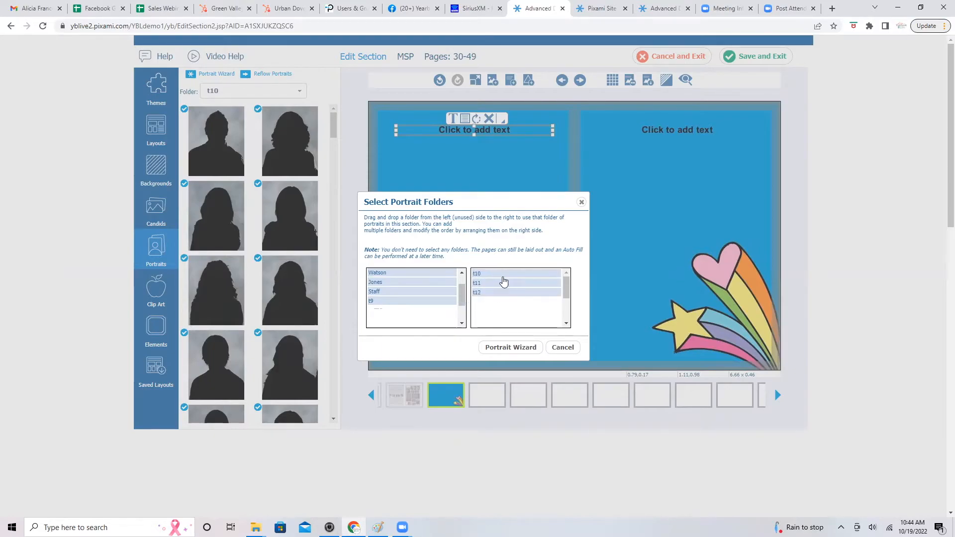
{"action": "left_click_drag", "start_coordinate": [504, 289], "coordinate": [398, 304]}
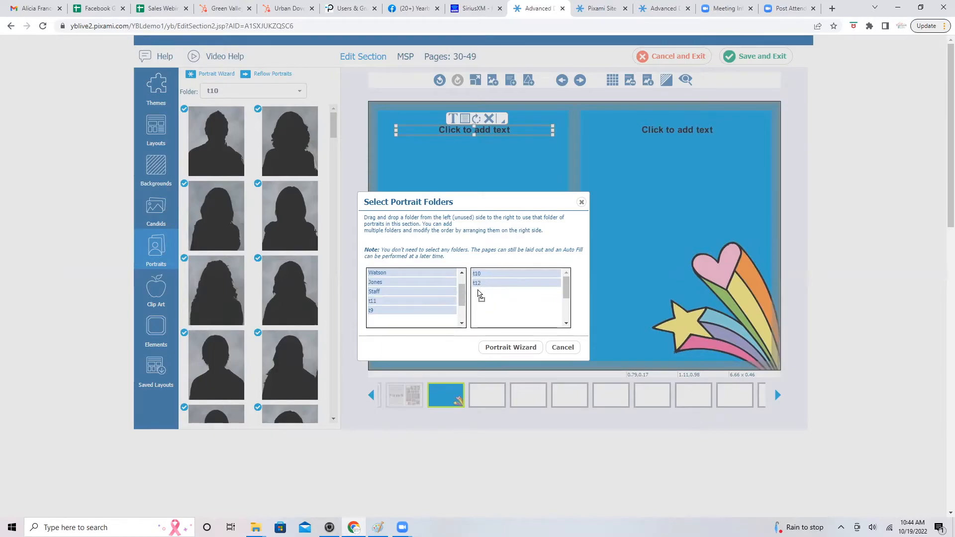
{"action": "left_click_drag", "start_coordinate": [486, 288], "coordinate": [457, 298]}
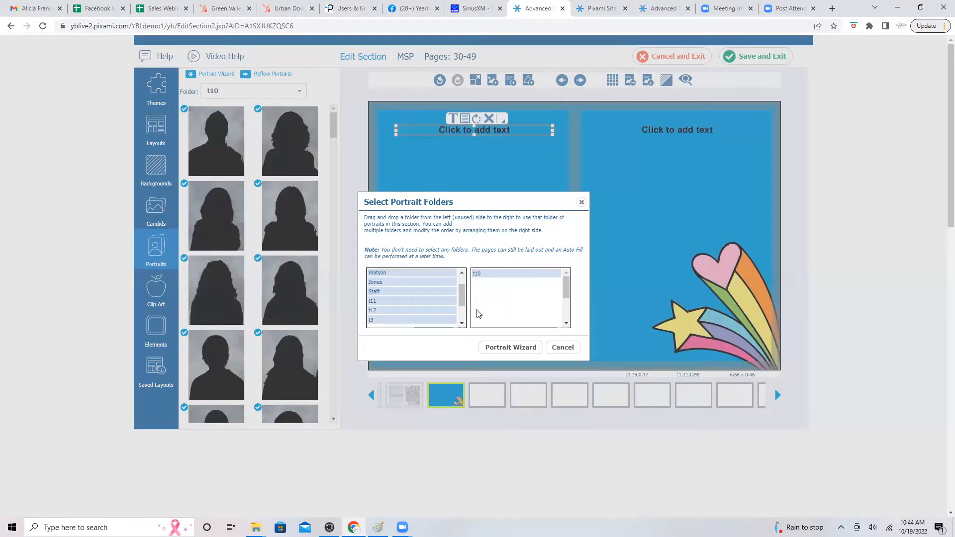
Continue to the wizard's layout settings and apply the t10 portraits to the first page in 6 rows and 6 columns
{"action": "left_click", "coordinate": [503, 348]}
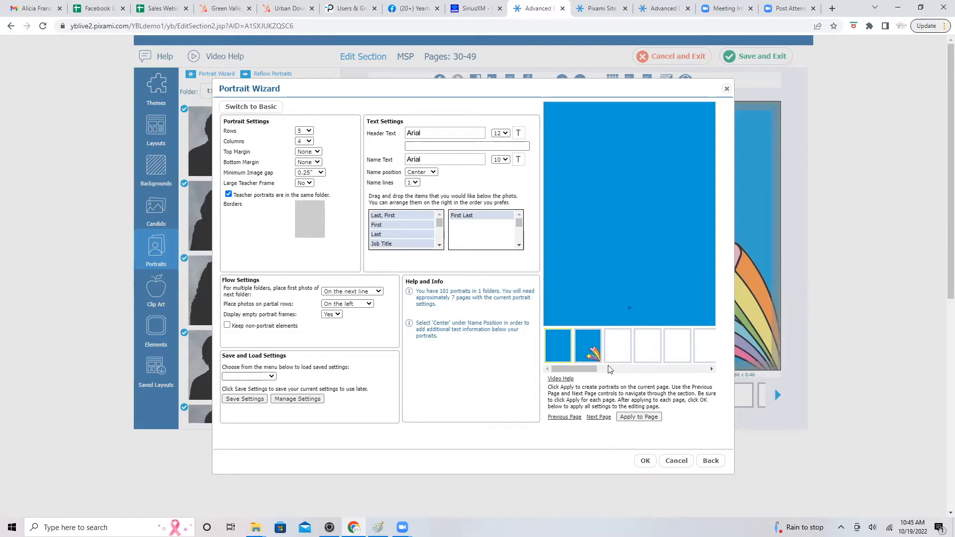
{"action": "left_click", "coordinate": [640, 418]}
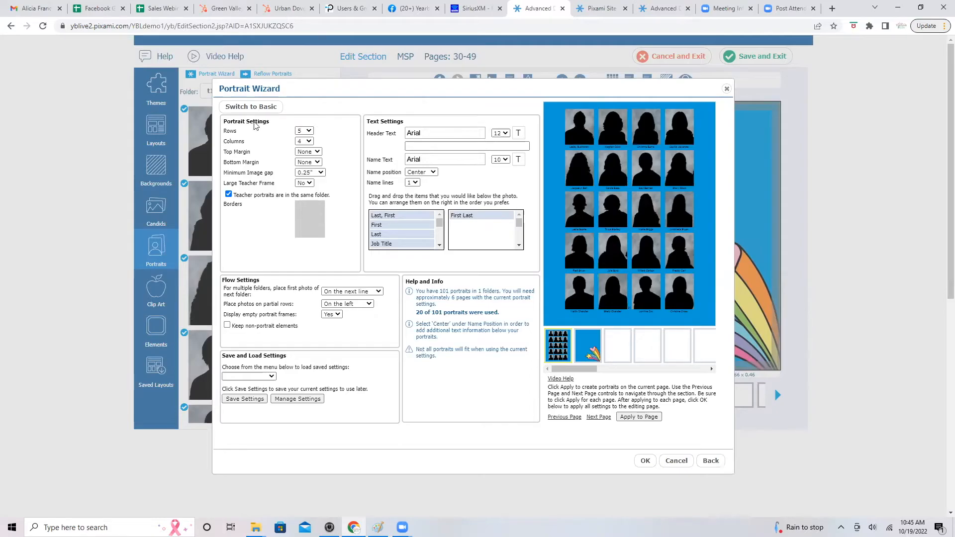
{"action": "left_click", "coordinate": [304, 131]}
{"action": "left_click", "coordinate": [304, 167]}
{"action": "left_click", "coordinate": [306, 143]}
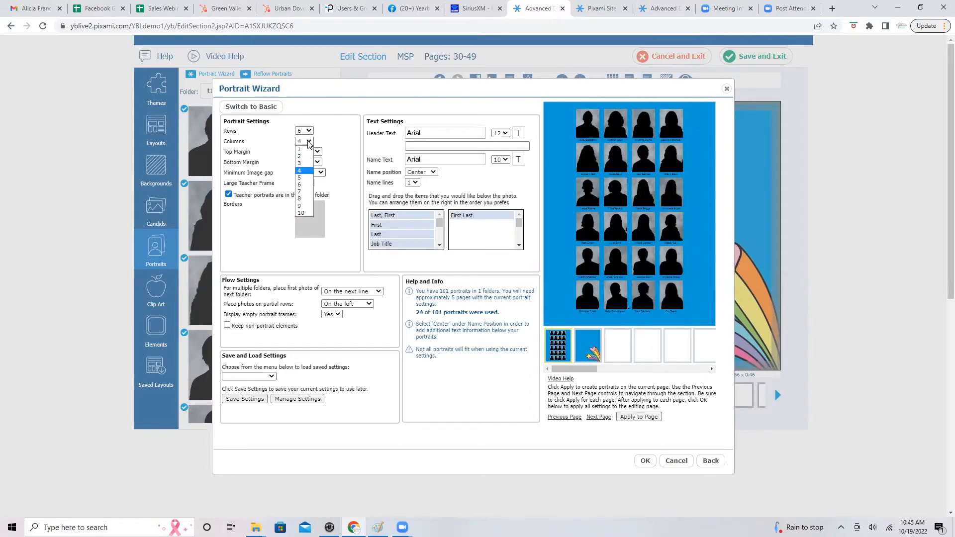
{"action": "left_click", "coordinate": [305, 185]}
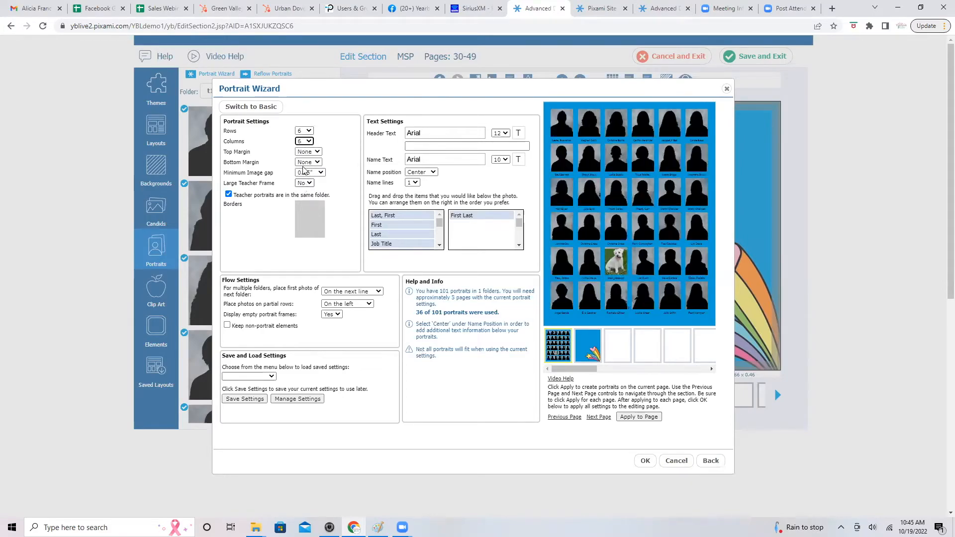
Try top margins of 0.50" and 1.50" for the portrait page, and set the top margin back to None
{"action": "left_click", "coordinate": [311, 152]}
{"action": "left_click", "coordinate": [309, 167]}
{"action": "left_click", "coordinate": [316, 152]}
{"action": "left_click", "coordinate": [315, 181]}
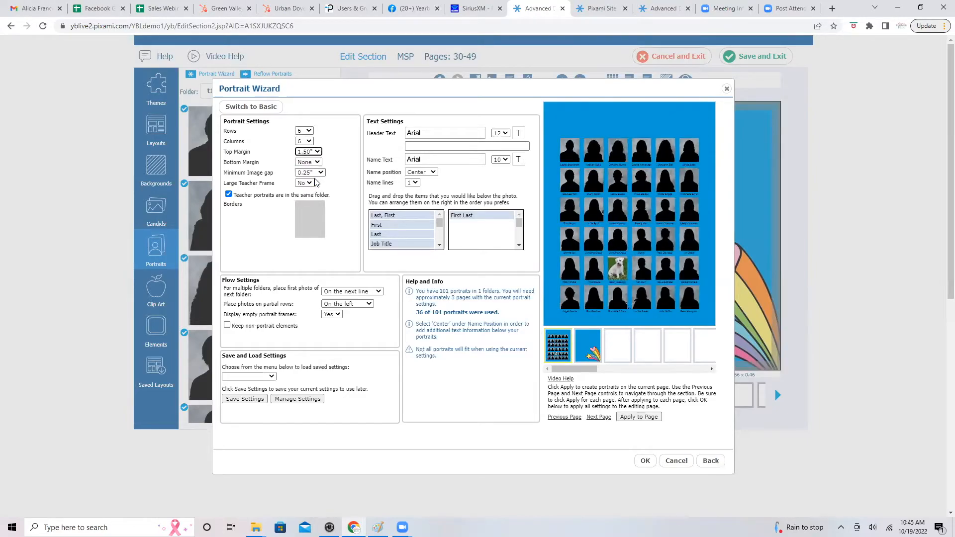
{"action": "left_click", "coordinate": [316, 153]}
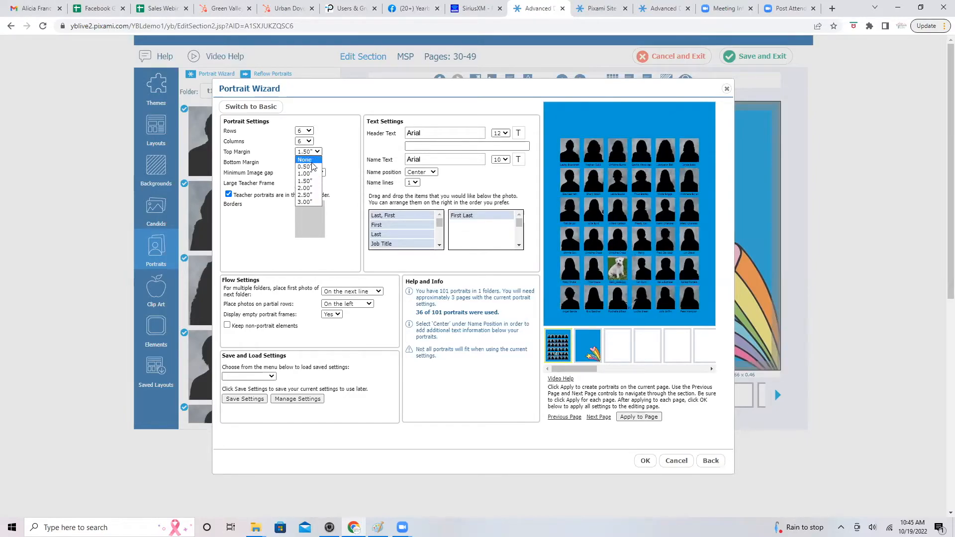
{"action": "left_click", "coordinate": [313, 160]}
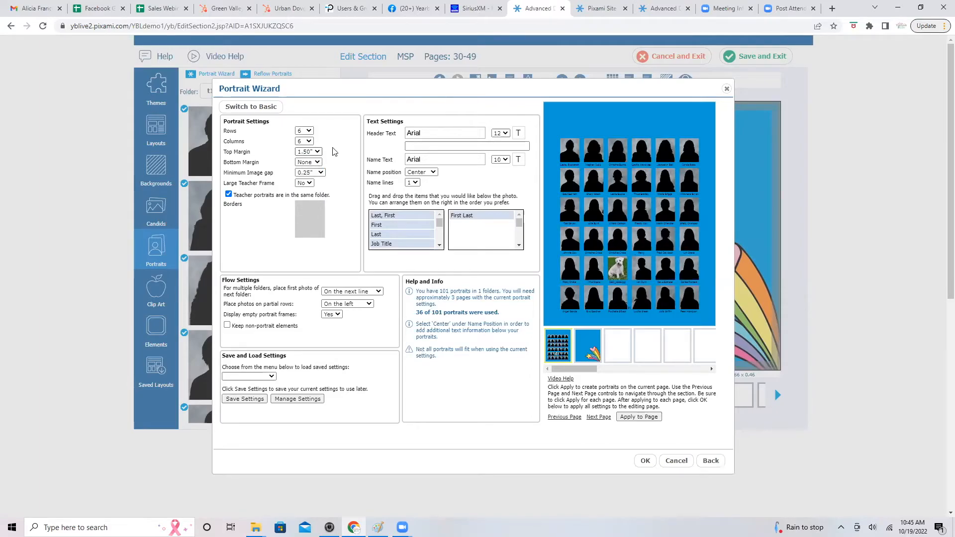
Try a 1.00" bottom margin for the portrait page, and set the bottom margin back to None
{"action": "left_click", "coordinate": [313, 162]}
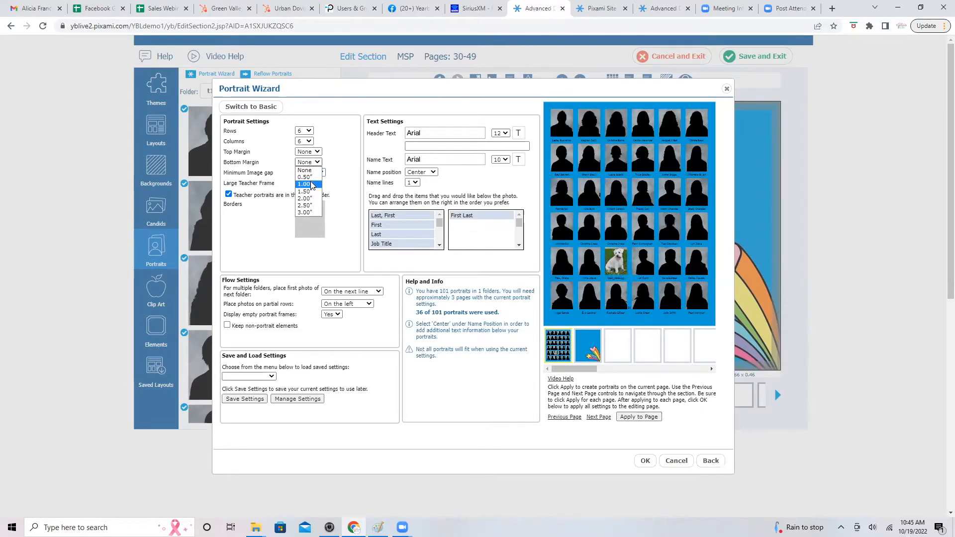
{"action": "left_click", "coordinate": [312, 185]}
{"action": "left_click", "coordinate": [309, 164]}
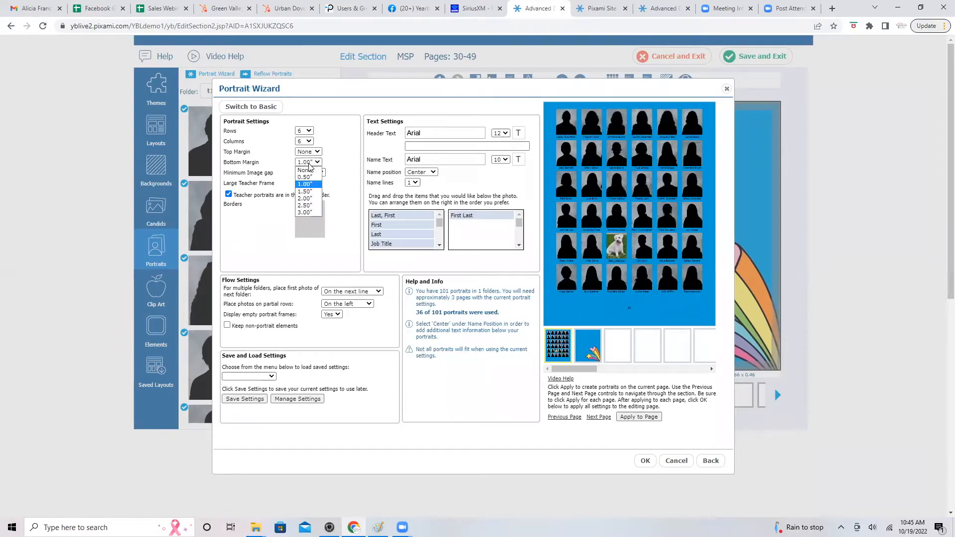
{"action": "left_click", "coordinate": [308, 170]}
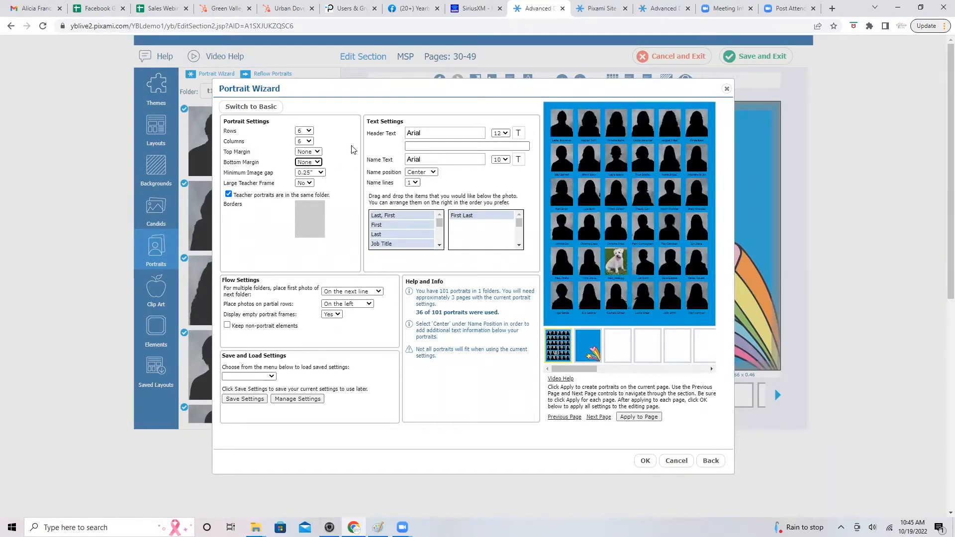
Try minimum image gaps of 0.125" and 0.375" between the portraits, and set the gap back to 0.25"
{"action": "left_click", "coordinate": [320, 174]}
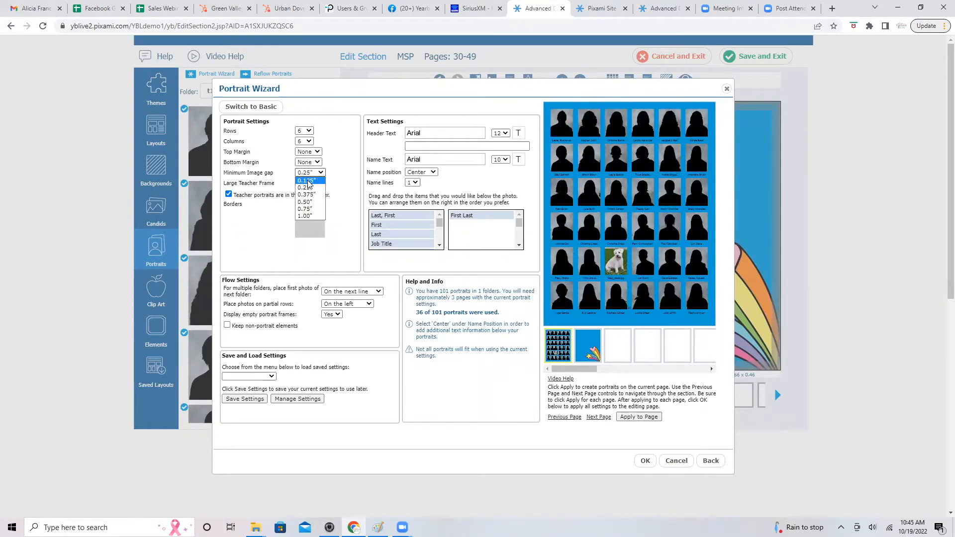
{"action": "left_click", "coordinate": [310, 184]}
{"action": "left_click", "coordinate": [317, 172]}
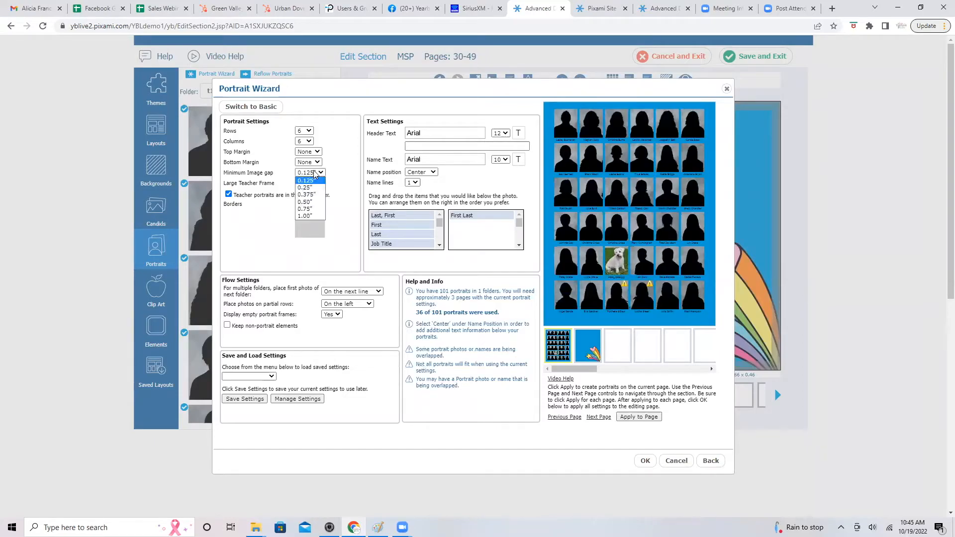
{"action": "left_click", "coordinate": [313, 197]}
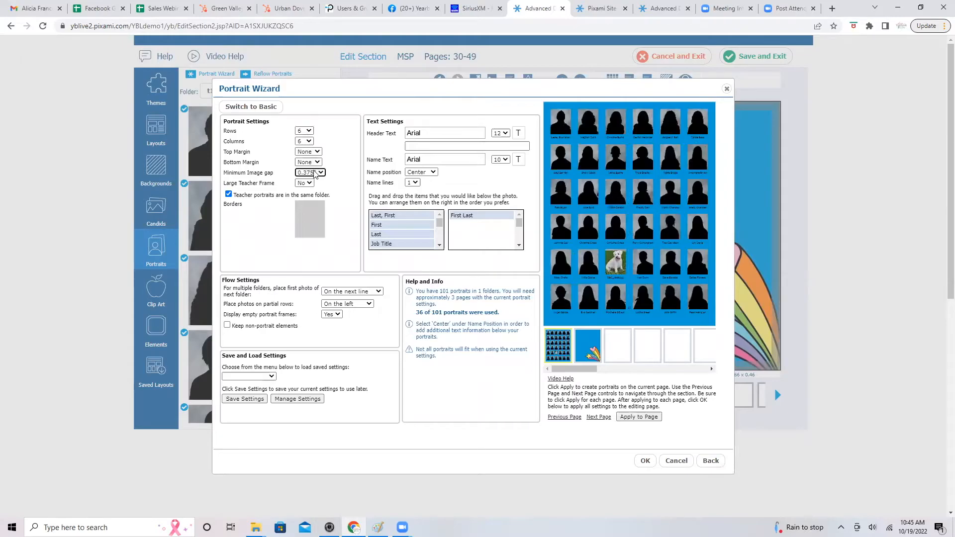
{"action": "left_click", "coordinate": [316, 174]}
{"action": "left_click", "coordinate": [310, 187]}
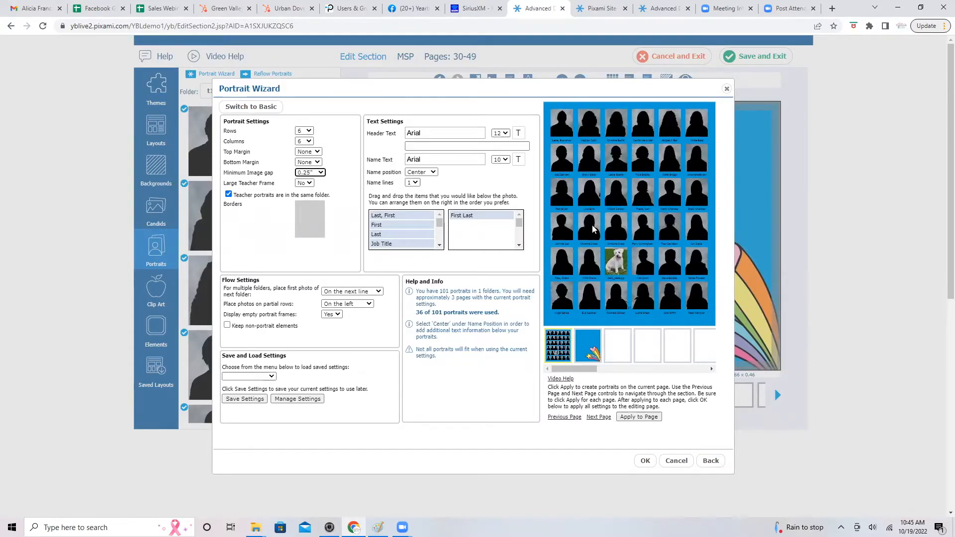
Try one large teacher frame on the portrait page, and set the number of large teacher frames to 2
{"action": "left_click", "coordinate": [304, 184]}
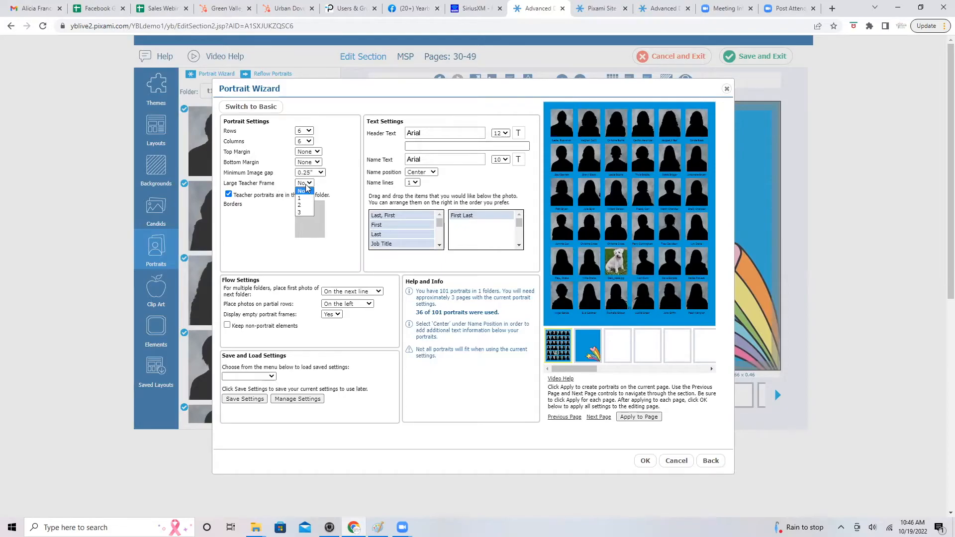
{"action": "left_click", "coordinate": [305, 199]}
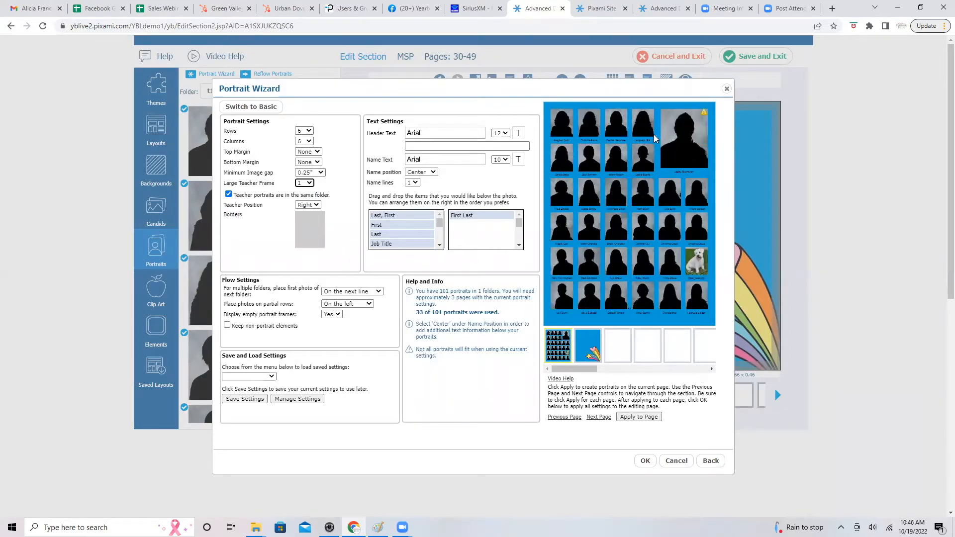
{"action": "left_click", "coordinate": [305, 183]}
{"action": "left_click", "coordinate": [305, 204]}
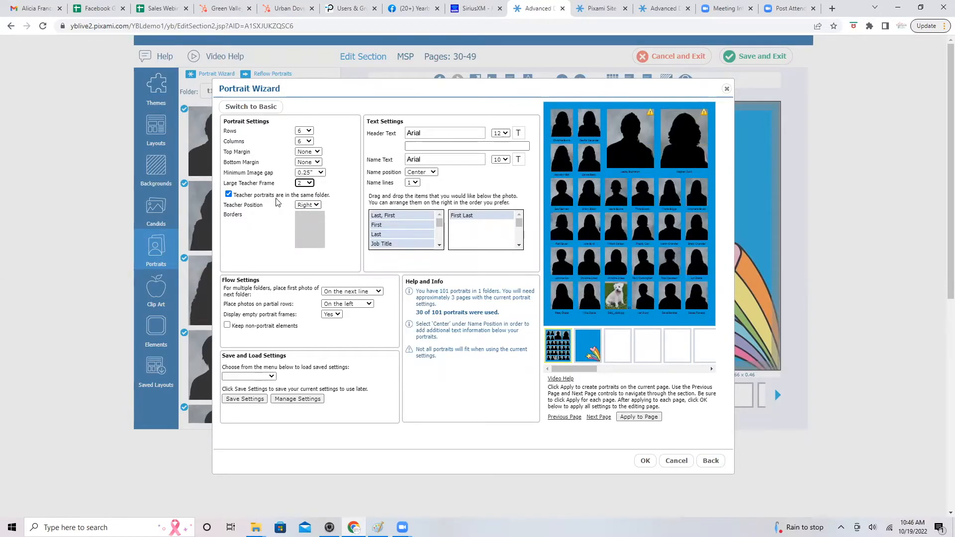
Try another position for the large teacher portraits, and set the teacher position back to Right
{"action": "left_click", "coordinate": [312, 206]}
{"action": "left_click", "coordinate": [312, 216]}
{"action": "left_click", "coordinate": [311, 205]}
{"action": "left_click", "coordinate": [313, 222]}
Open the portrait border settings, choose the oval shape, and give it a thin black border and drop shadow with 0% transparency
{"action": "left_click", "coordinate": [306, 226]}
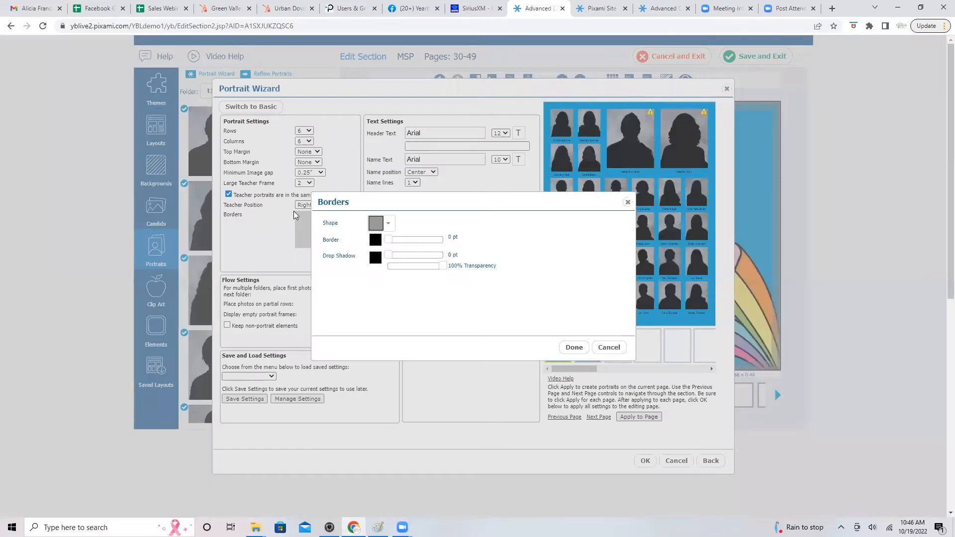
{"action": "left_click", "coordinate": [388, 230]}
{"action": "left_click", "coordinate": [378, 257]}
{"action": "mouse_move", "coordinate": [387, 244]}
{"action": "left_mouse_down"}
{"action": "mouse_move", "coordinate": [426, 243]}
{"action": "mouse_move", "coordinate": [394, 243]}
{"action": "mouse_move", "coordinate": [401, 255]}
{"action": "mouse_move", "coordinate": [428, 258]}
{"action": "mouse_move", "coordinate": [420, 268]}
{"action": "mouse_move", "coordinate": [383, 268]}
{"action": "mouse_move", "coordinate": [401, 267]}
{"action": "mouse_move", "coordinate": [384, 268]}
{"action": "mouse_move", "coordinate": [394, 258]}
{"action": "left_mouse_up"}
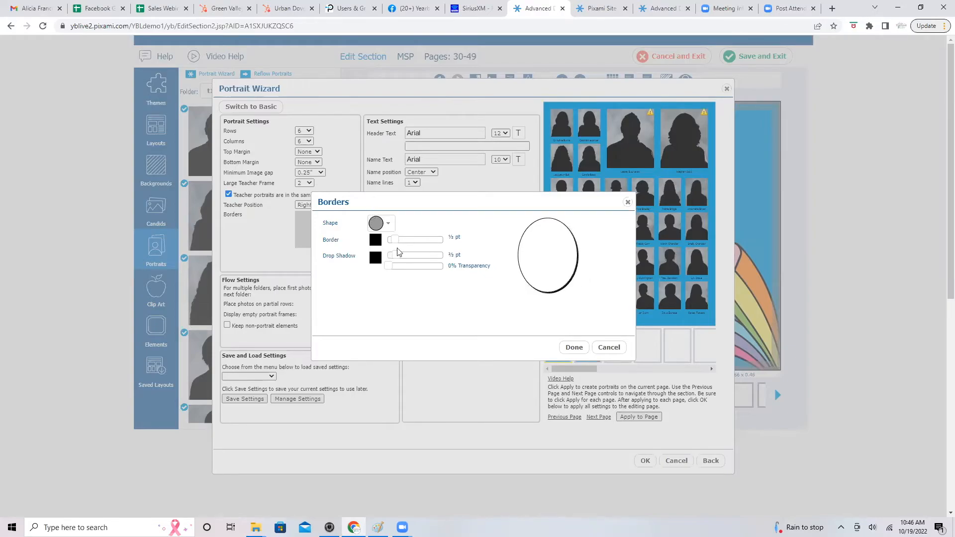
Change the portrait border shape to a rounded rectangle with a 24 pt corner radius and apply the border settings
{"action": "left_click", "coordinate": [387, 224]}
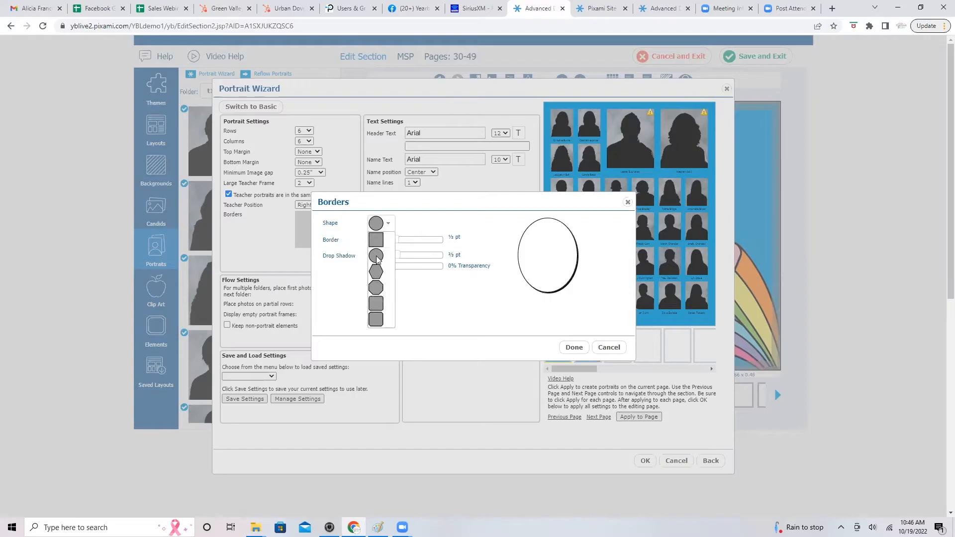
{"action": "left_click", "coordinate": [376, 304]}
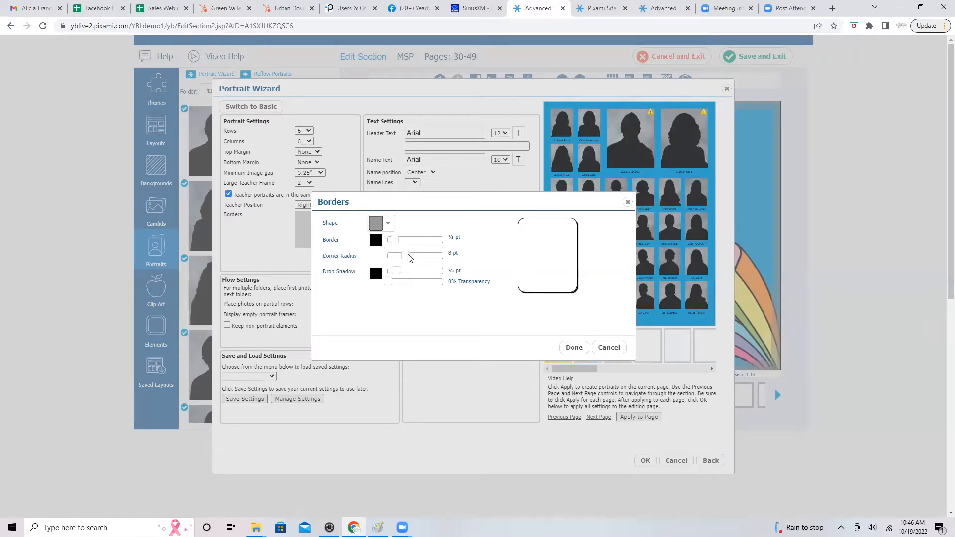
{"action": "mouse_move", "coordinate": [414, 259]}
{"action": "left_mouse_down"}
{"action": "mouse_move", "coordinate": [441, 258]}
{"action": "mouse_move", "coordinate": [428, 260]}
{"action": "left_mouse_up"}
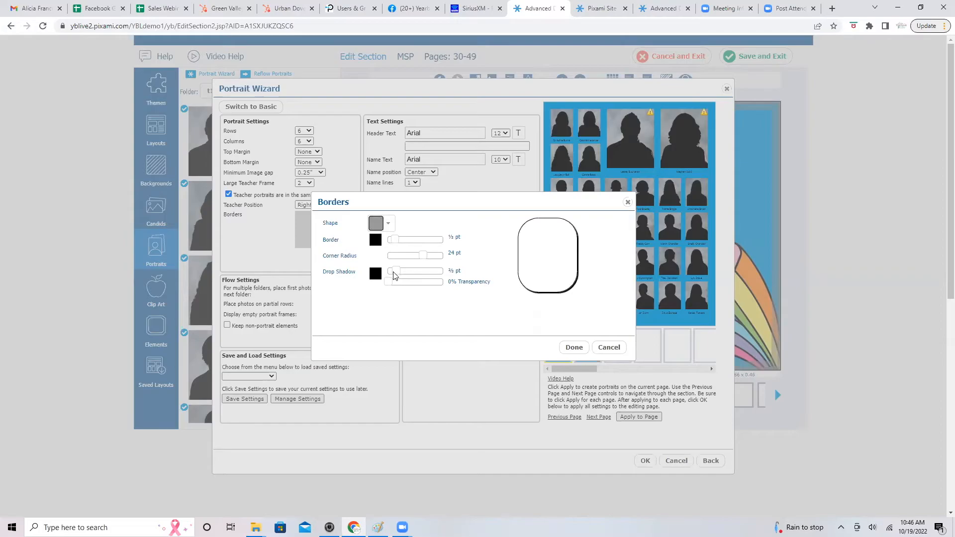
{"action": "left_click", "coordinate": [574, 347]}
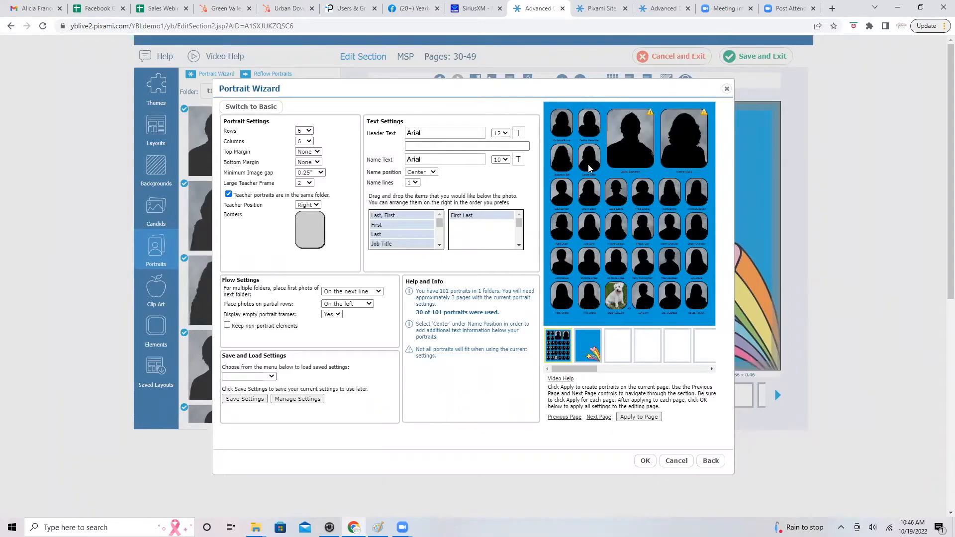
Set the top margin to 0.50" and add the header text "10th Grade" in Lilita One at size 42
{"action": "left_click", "coordinate": [316, 153]}
{"action": "left_click", "coordinate": [305, 167]}
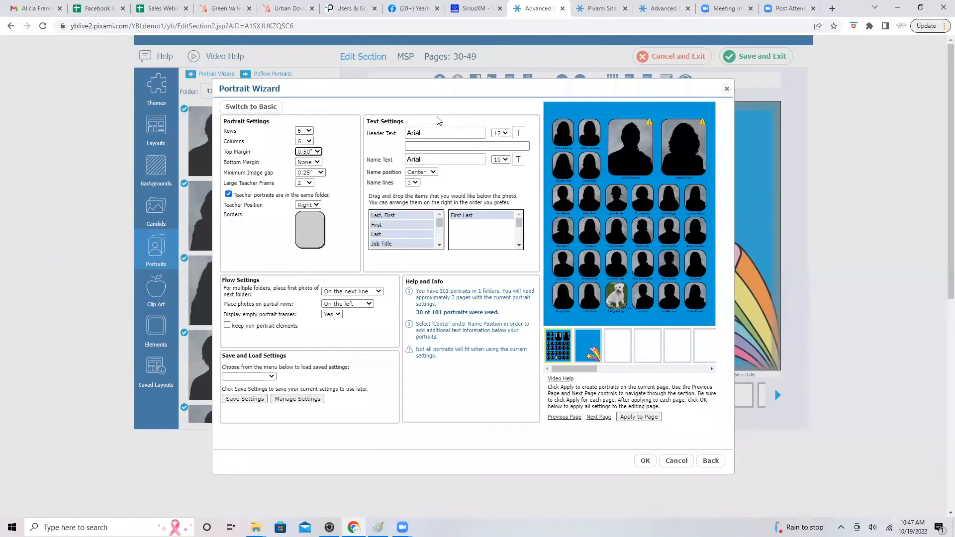
{"action": "left_click", "coordinate": [420, 136]}
{"action": "scroll", "coordinate": [455, 192], "scroll_direction": "down", "scroll_amount": 3}
{"action": "scroll", "coordinate": [455, 192], "scroll_direction": "down", "scroll_amount": 3}
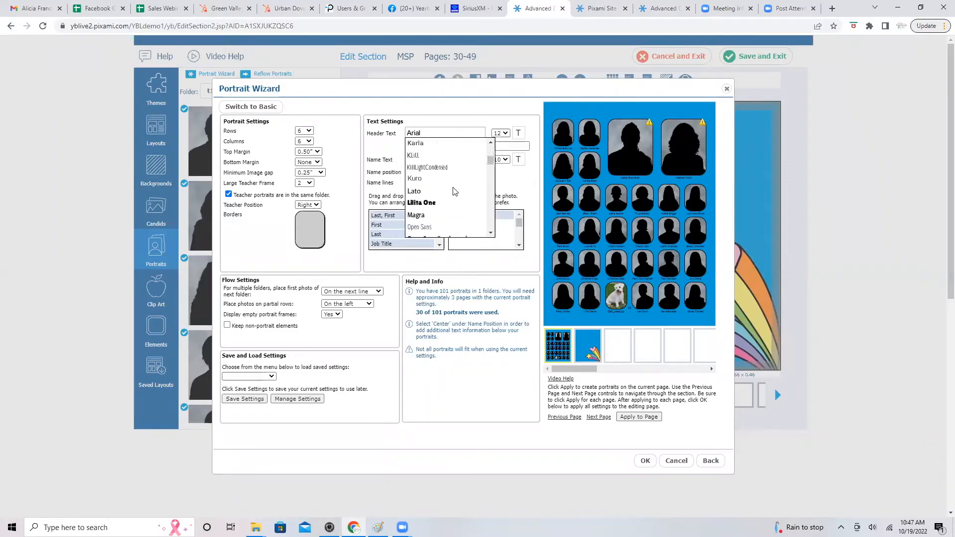
{"action": "left_click", "coordinate": [432, 208]}
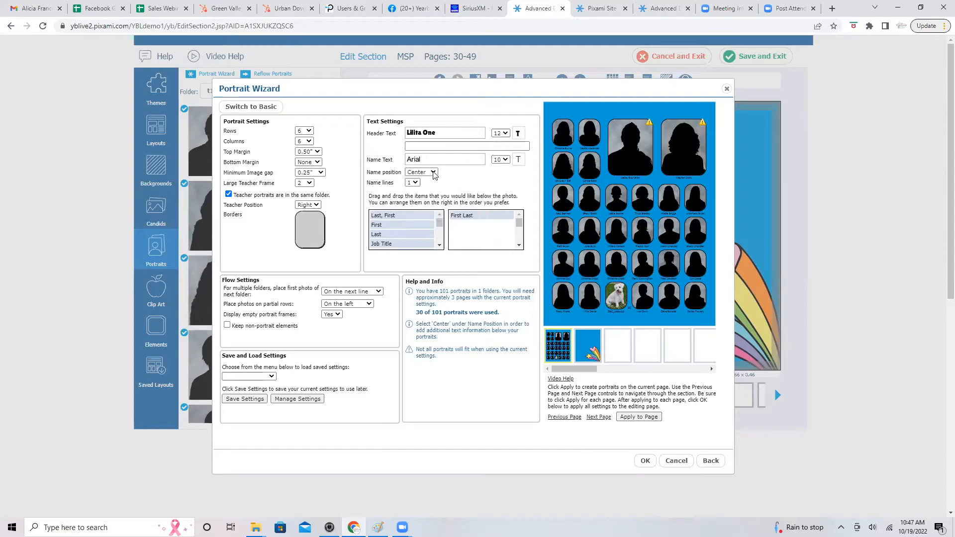
{"action": "left_click", "coordinate": [504, 135]}
{"action": "left_click", "coordinate": [498, 191]}
{"action": "left_click", "coordinate": [430, 148]}
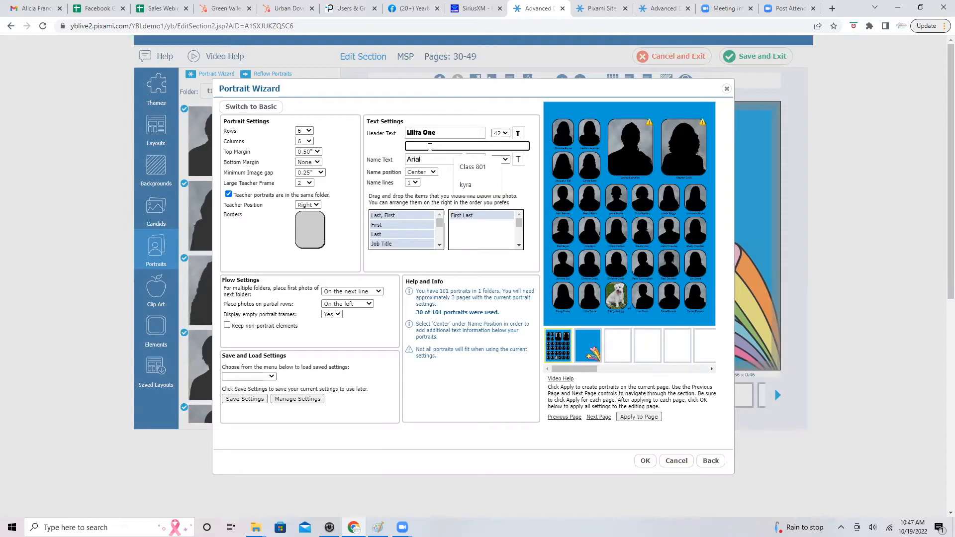
{"action": "type", "text": "10th Grade"}
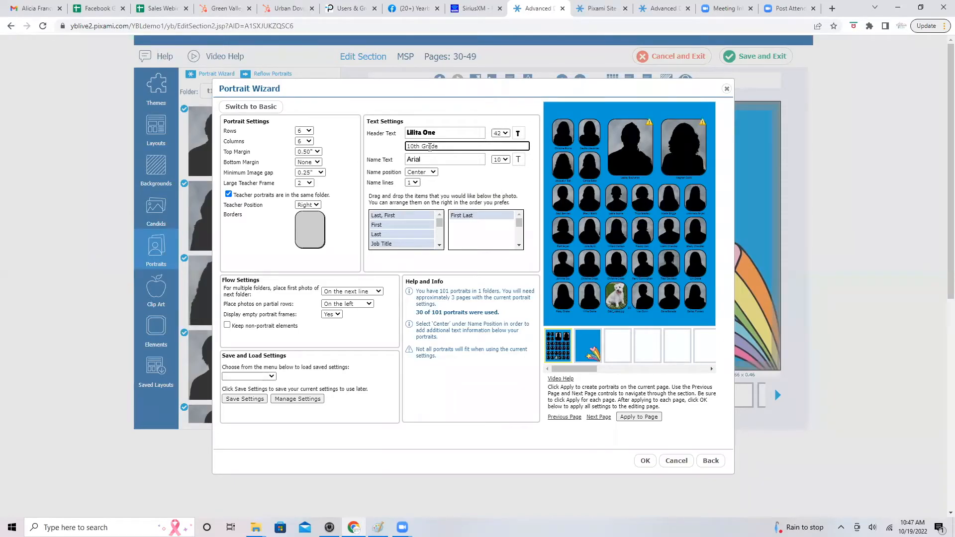
Set the portrait name text to the Kuro font at size 8
{"action": "left_click", "coordinate": [453, 161]}
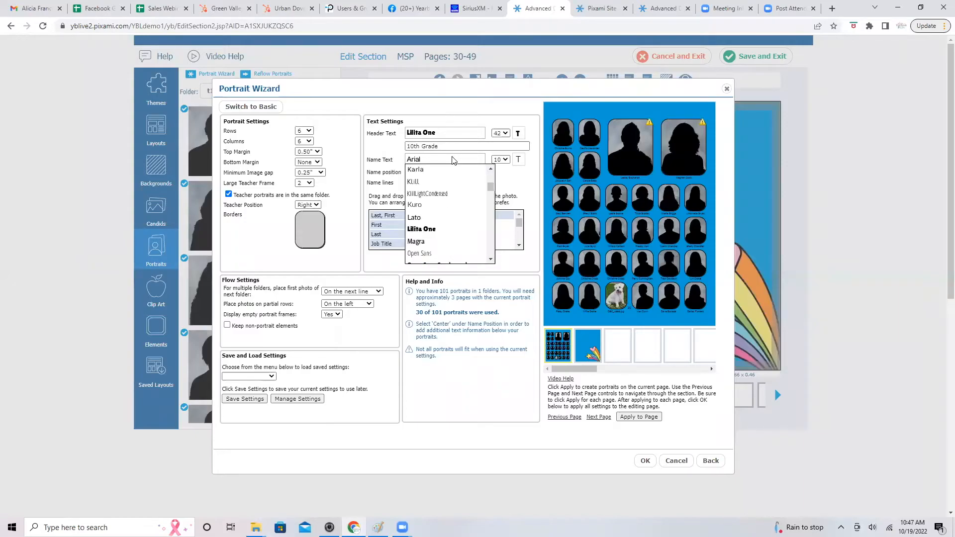
{"action": "left_click", "coordinate": [426, 203]}
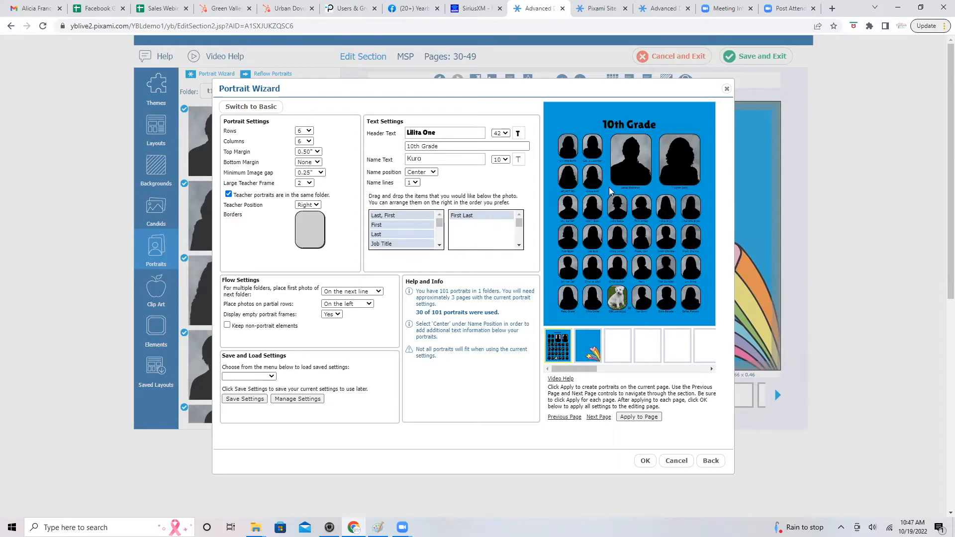
{"action": "left_click", "coordinate": [505, 159]}
{"action": "left_click", "coordinate": [502, 181]}
Try the Outside name position for the portrait names, and set the position back to Center
{"action": "left_click", "coordinate": [425, 173]}
{"action": "left_click", "coordinate": [426, 180]}
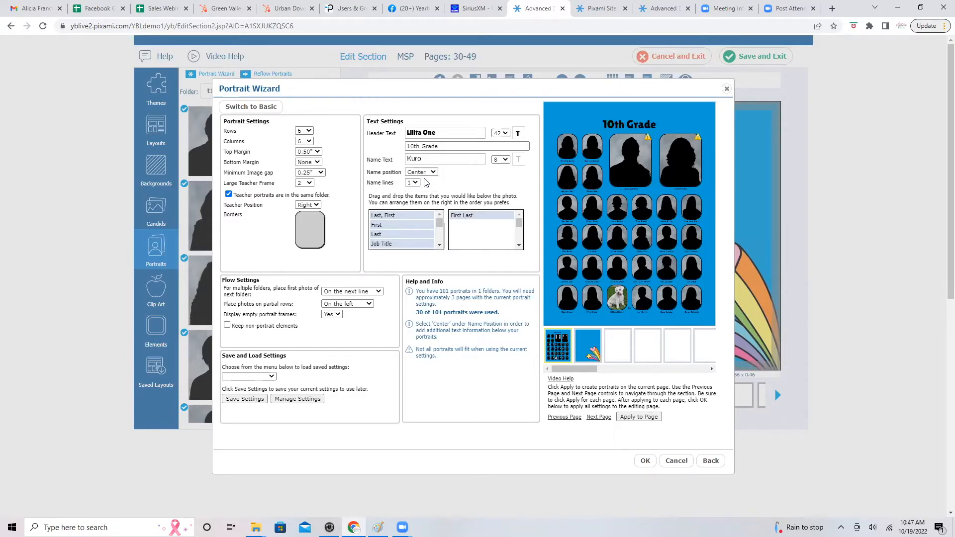
{"action": "left_click", "coordinate": [424, 174]}
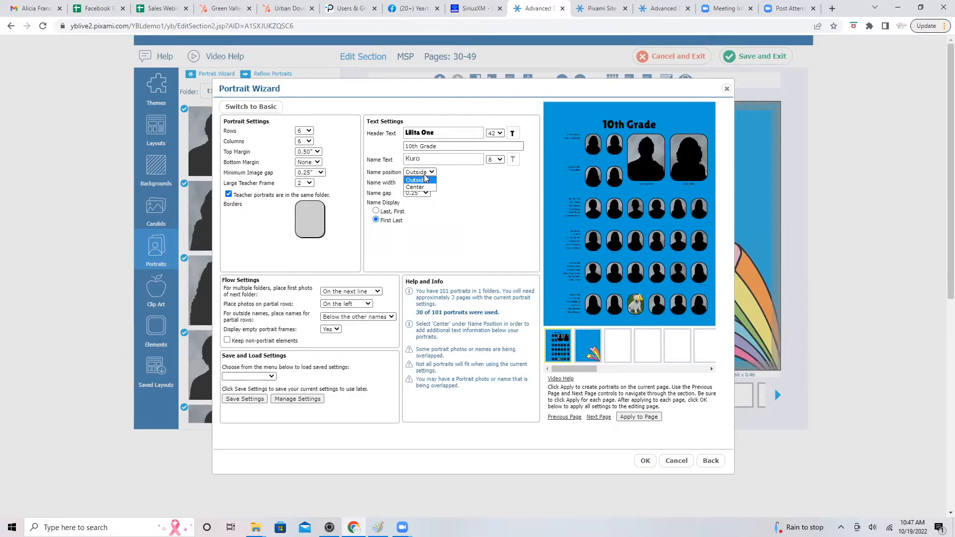
{"action": "left_click", "coordinate": [426, 187]}
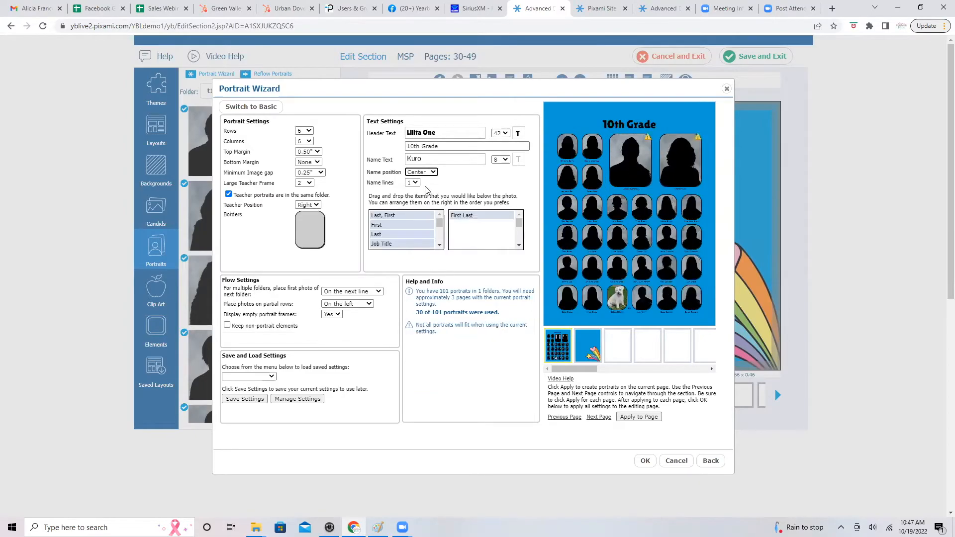
Try 2 name lines below the portraits, and set the name lines to 3
{"action": "left_click", "coordinate": [414, 183]}
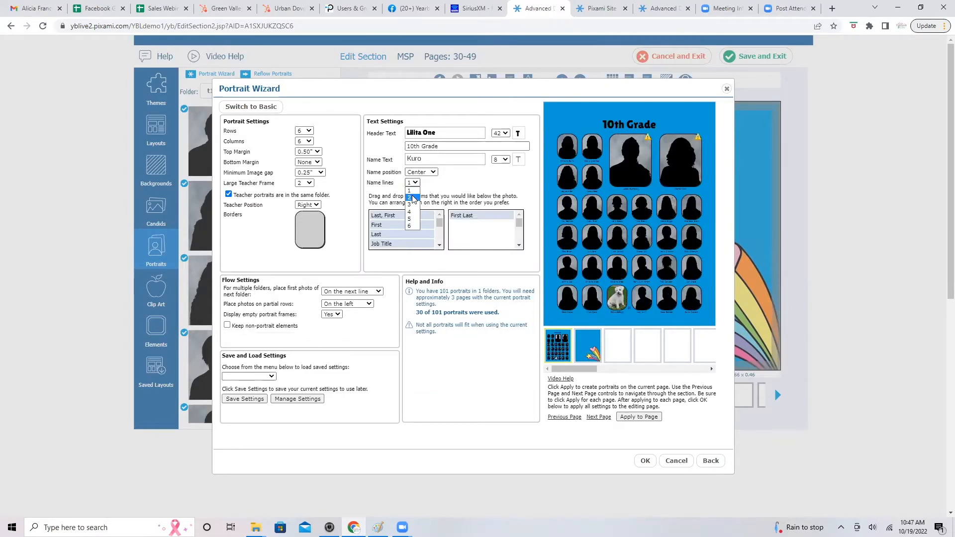
{"action": "left_click", "coordinate": [411, 198]}
{"action": "left_click", "coordinate": [414, 182]}
{"action": "left_click", "coordinate": [416, 204]}
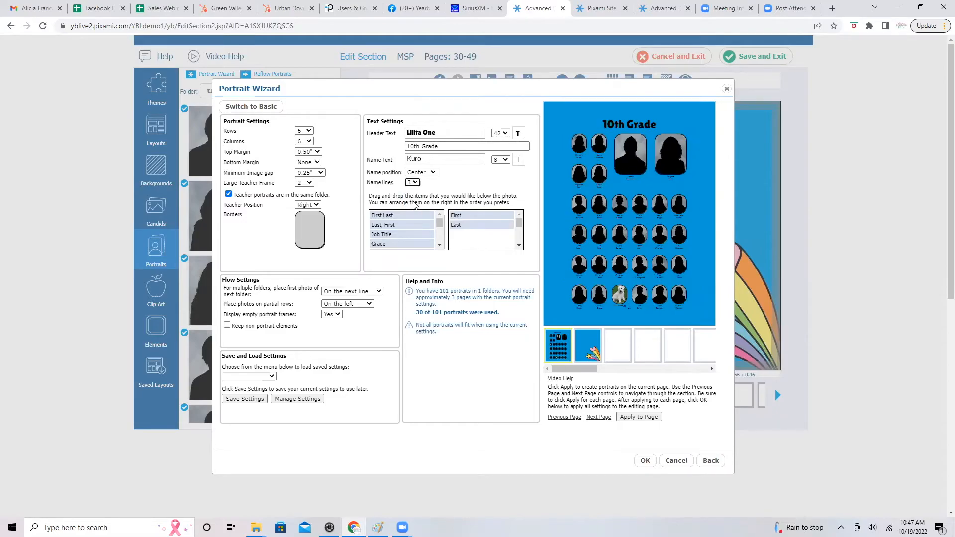
Try a single name line below the portraits, and set the name lines to 2
{"action": "left_click", "coordinate": [412, 183]}
{"action": "left_click", "coordinate": [411, 193]}
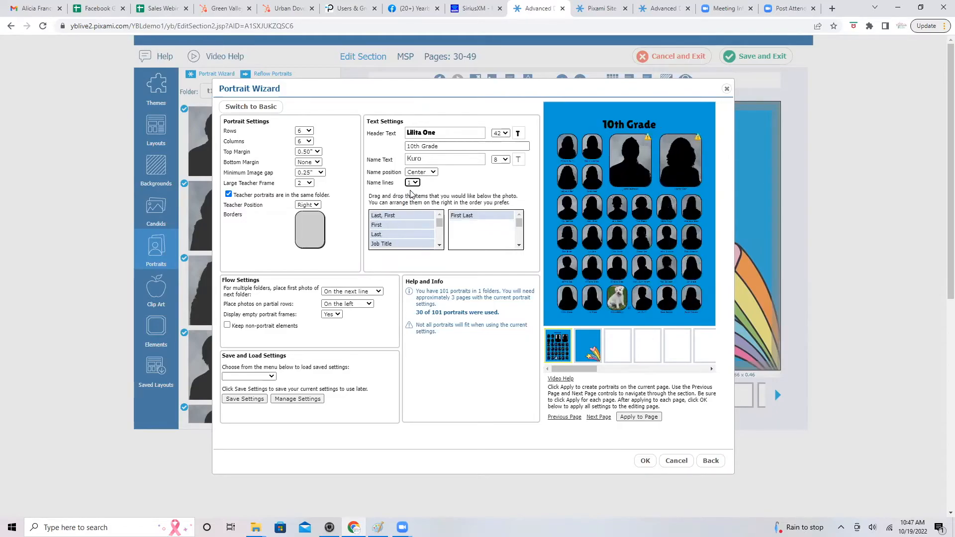
{"action": "left_click", "coordinate": [414, 183]}
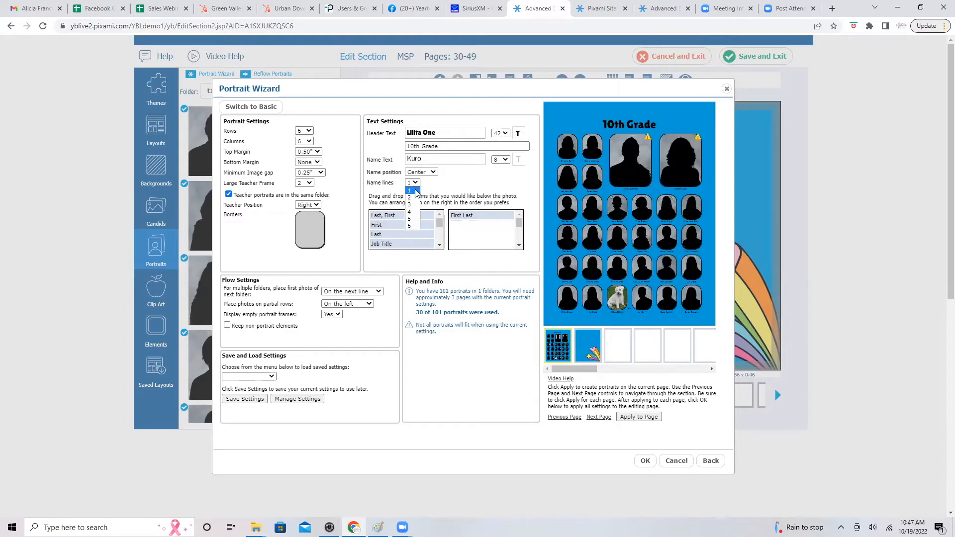
{"action": "left_click", "coordinate": [416, 197]}
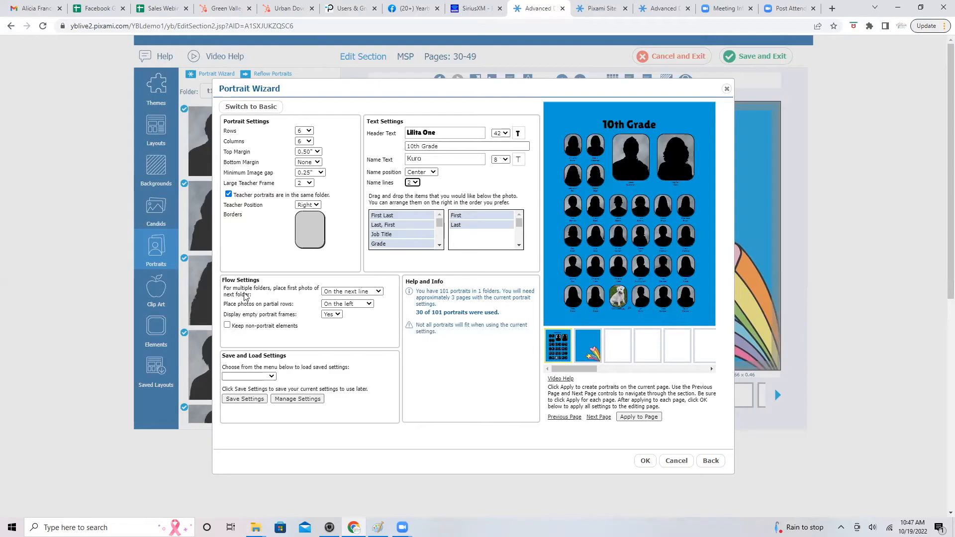
Check the flow options for the next folder's first photo and for partial rows, and the list of saved settings
{"action": "left_click", "coordinate": [360, 293]}
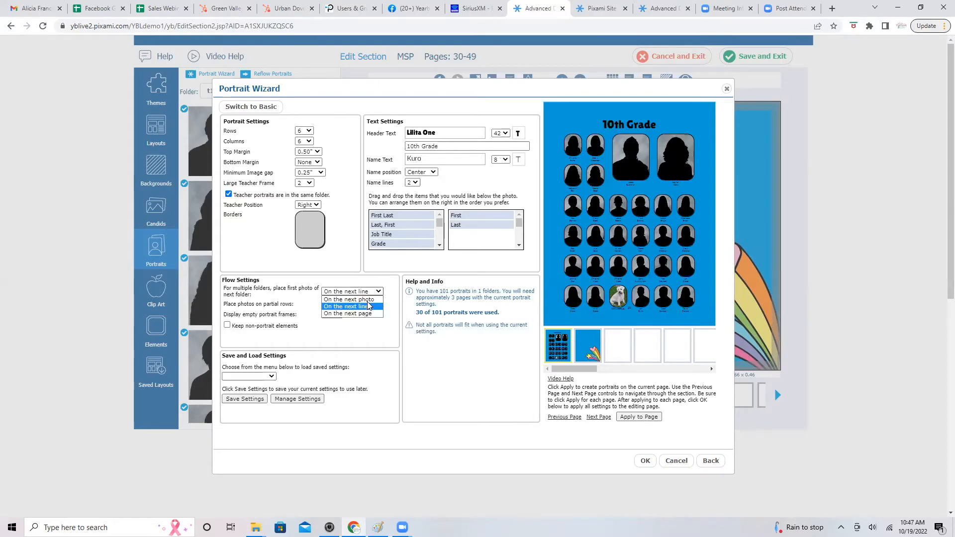
{"action": "left_click", "coordinate": [380, 292]}
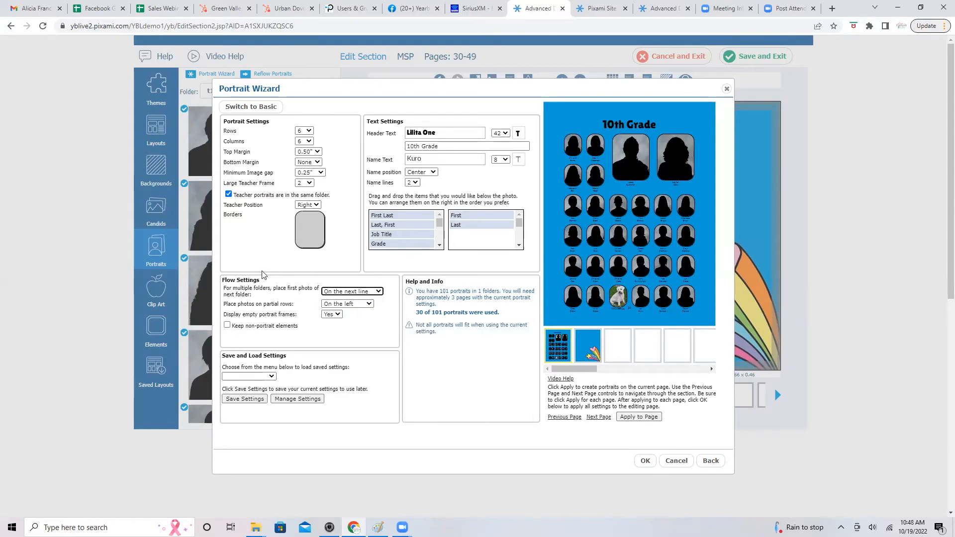
{"action": "left_click", "coordinate": [366, 305]}
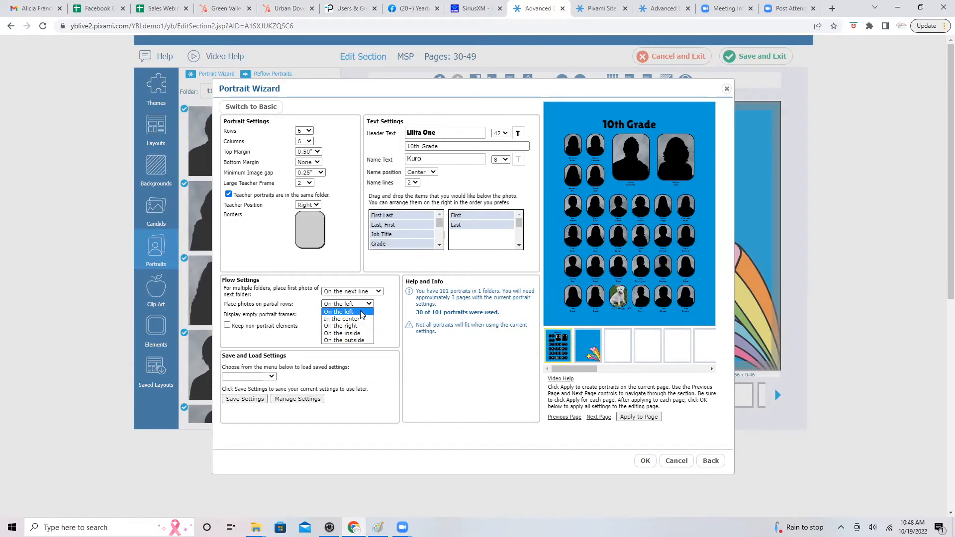
{"action": "left_click", "coordinate": [363, 312]}
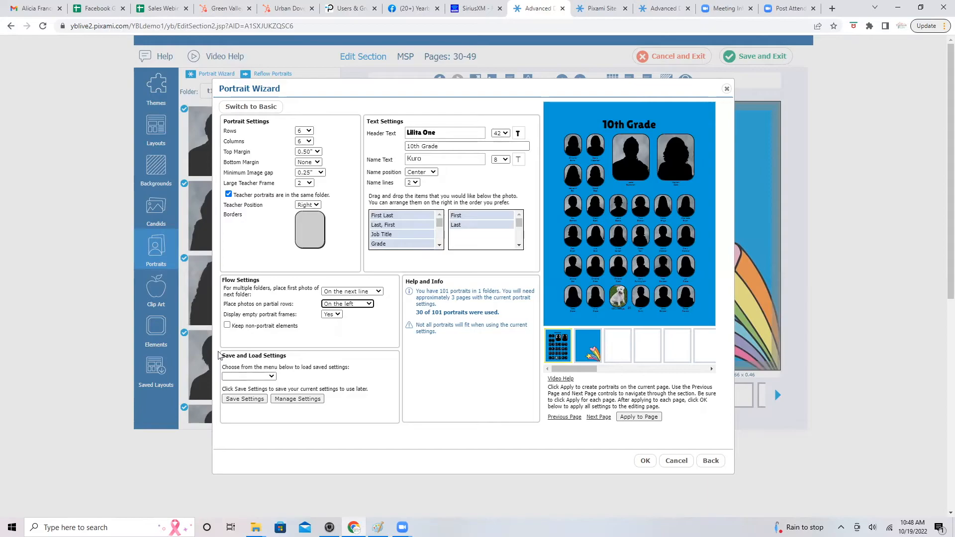
{"action": "left_click", "coordinate": [266, 376]}
{"action": "left_click", "coordinate": [265, 376]}
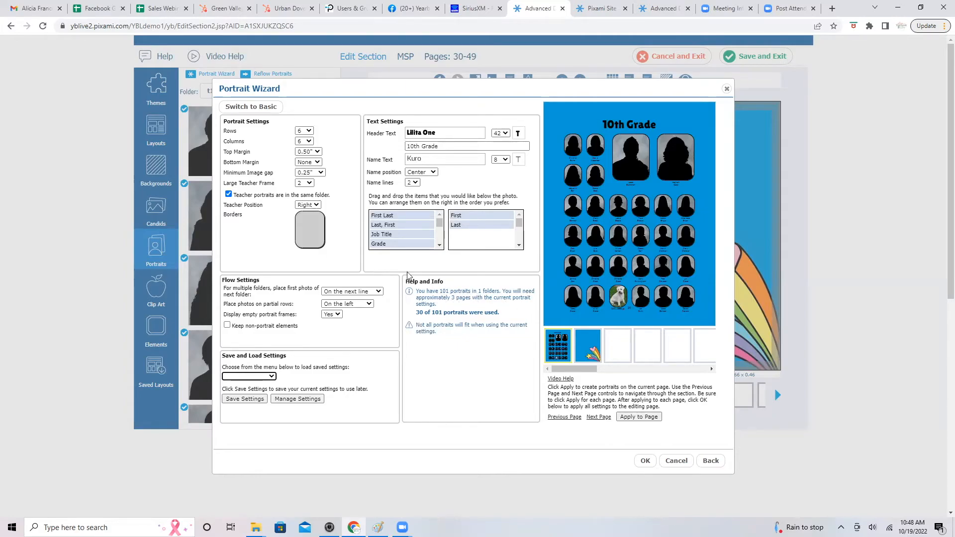
Try 5 portrait columns, set the columns back to 6, and set the rows to 5
{"action": "left_click", "coordinate": [308, 142]}
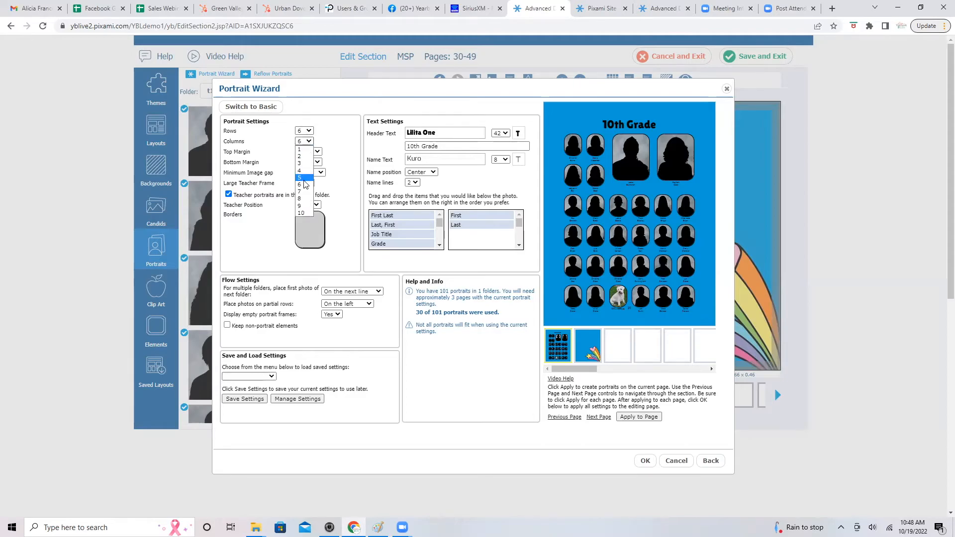
{"action": "left_click", "coordinate": [305, 179]}
{"action": "left_click", "coordinate": [304, 141]}
{"action": "left_click", "coordinate": [305, 185]}
{"action": "left_click", "coordinate": [306, 132]}
{"action": "left_click", "coordinate": [303, 167]}
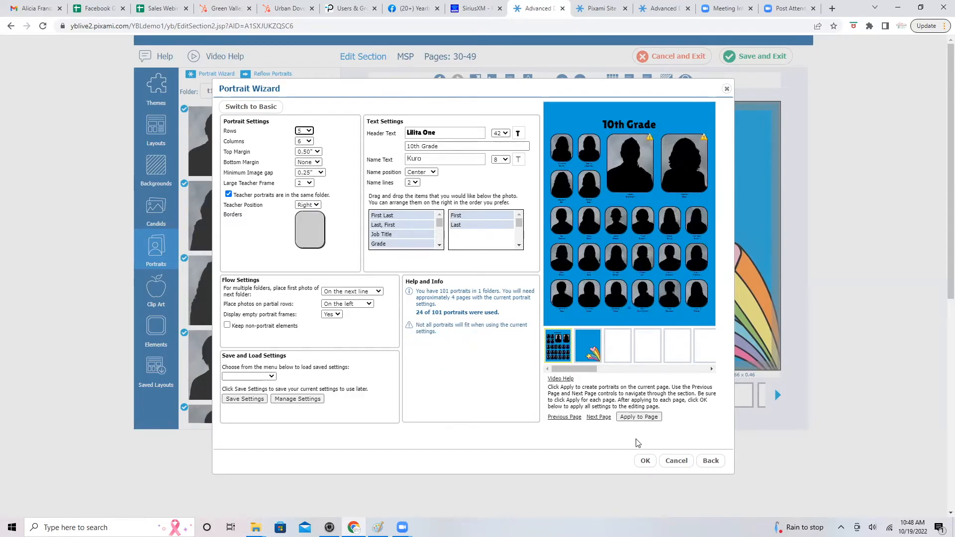
Flow the portraits onto the page with the current wizard settings, and save the settings under the name "yes"
{"action": "left_click", "coordinate": [646, 461]}
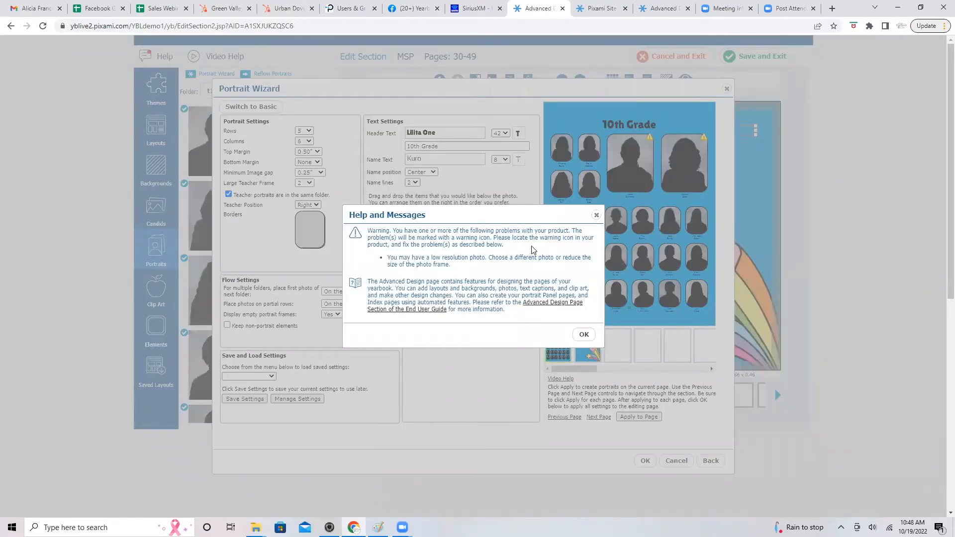
{"action": "left_click", "coordinate": [596, 215]}
{"action": "left_click", "coordinate": [434, 285]}
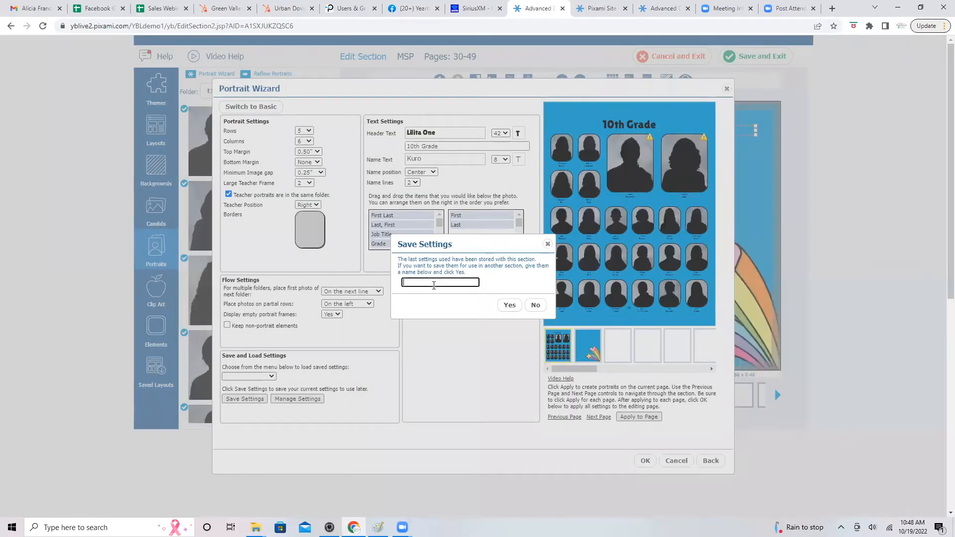
{"action": "type", "text": "yes"}
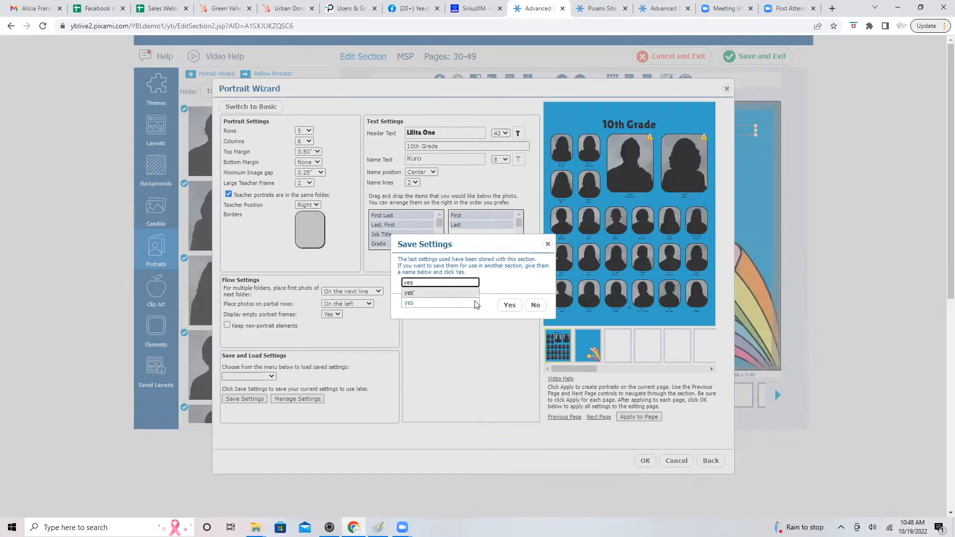
{"action": "left_click", "coordinate": [508, 305]}
{"action": "left_click", "coordinate": [528, 300]}
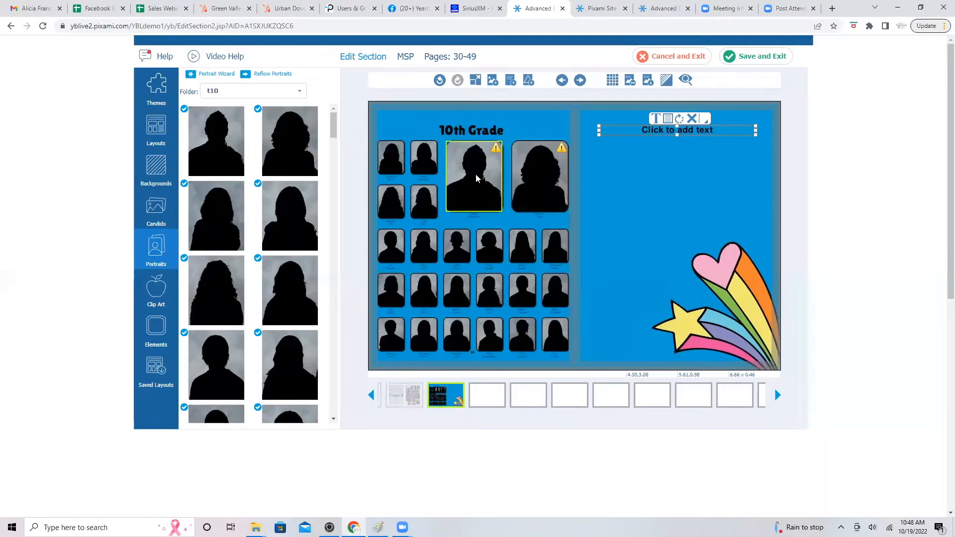
Delete the second-column portrait frames in the first three rows of the 10th Grade page
{"action": "left_click", "coordinate": [427, 156]}
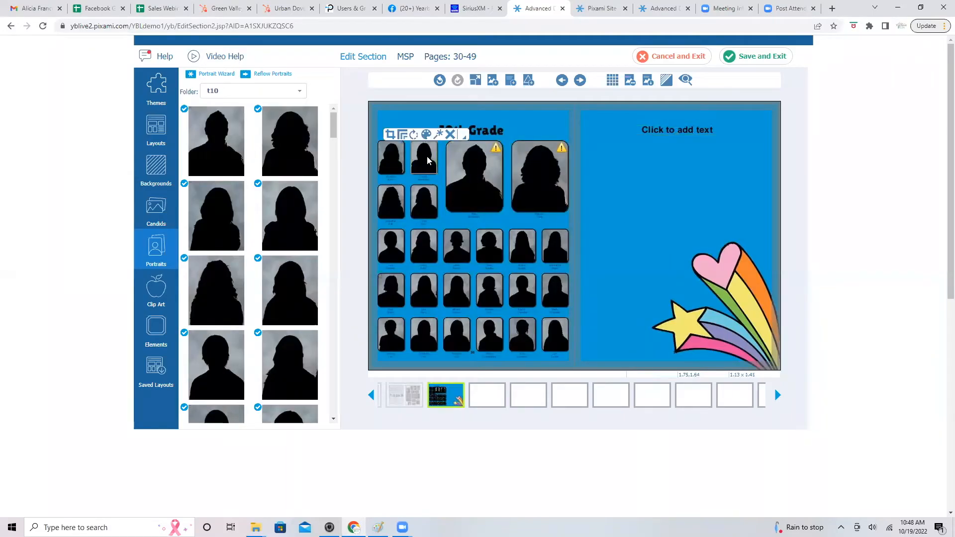
{"action": "mouse_move", "coordinate": [453, 135]}
{"action": "left_click", "coordinate": [456, 144]}
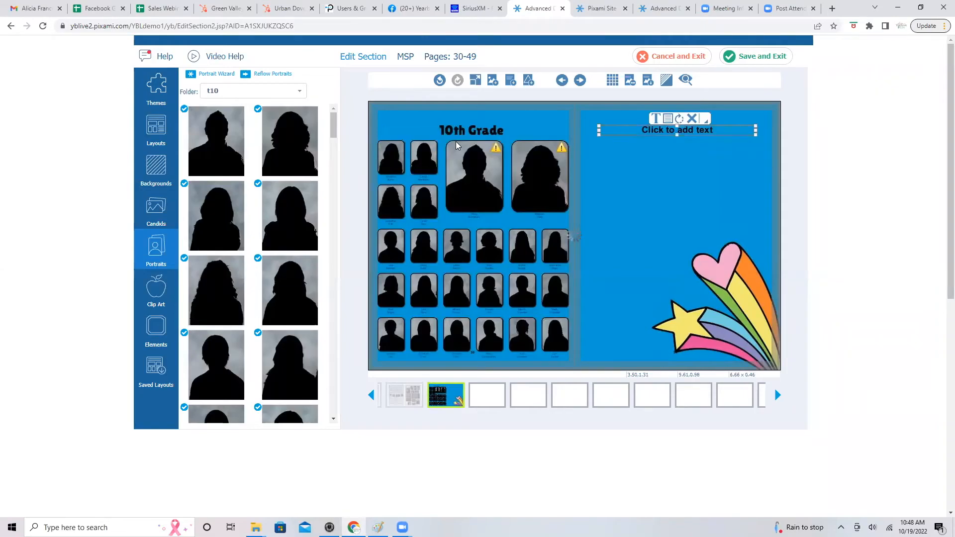
{"action": "left_click", "coordinate": [426, 197]}
{"action": "left_click", "coordinate": [463, 188]}
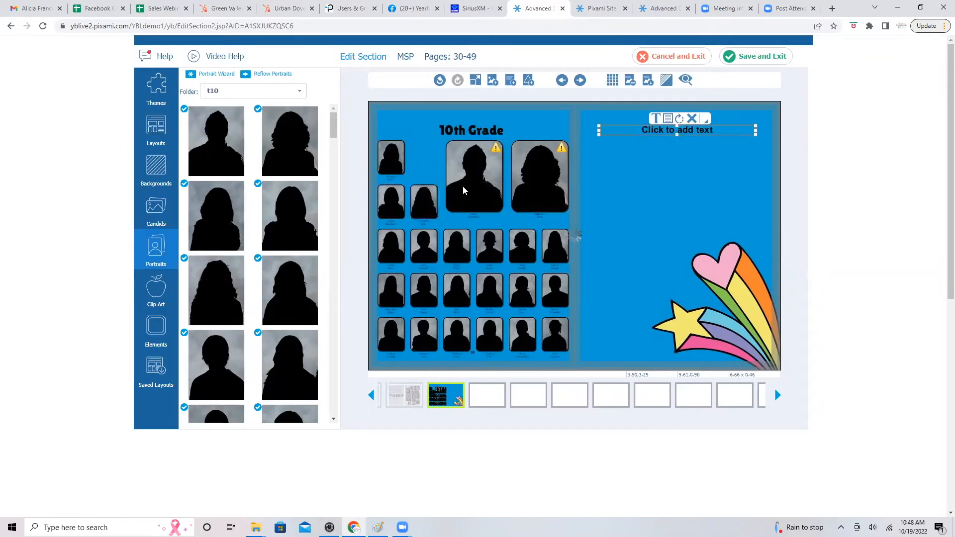
{"action": "left_click", "coordinate": [429, 236]}
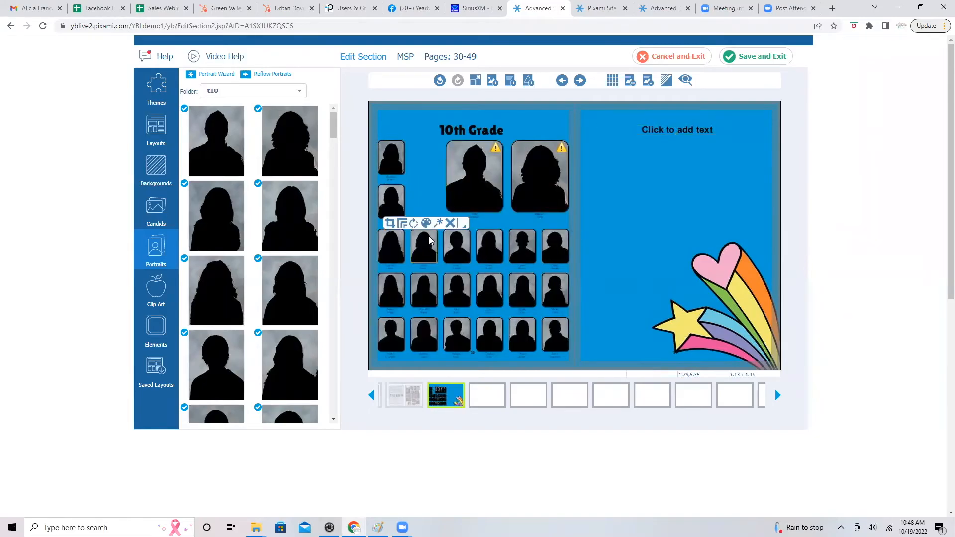
{"action": "left_click", "coordinate": [461, 232]}
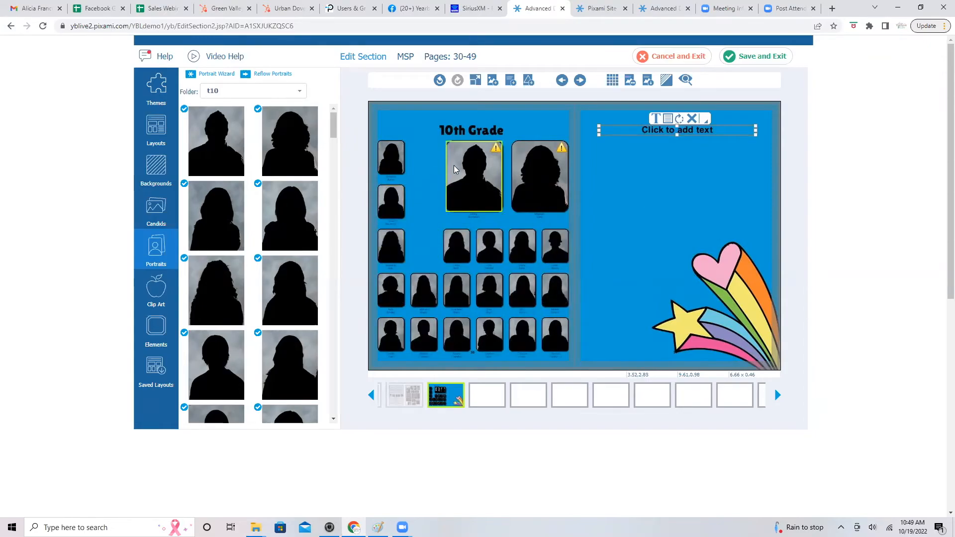
Adjust the crop of the first large portrait on the 10th Grade page and apply it
{"action": "left_click", "coordinate": [489, 175]}
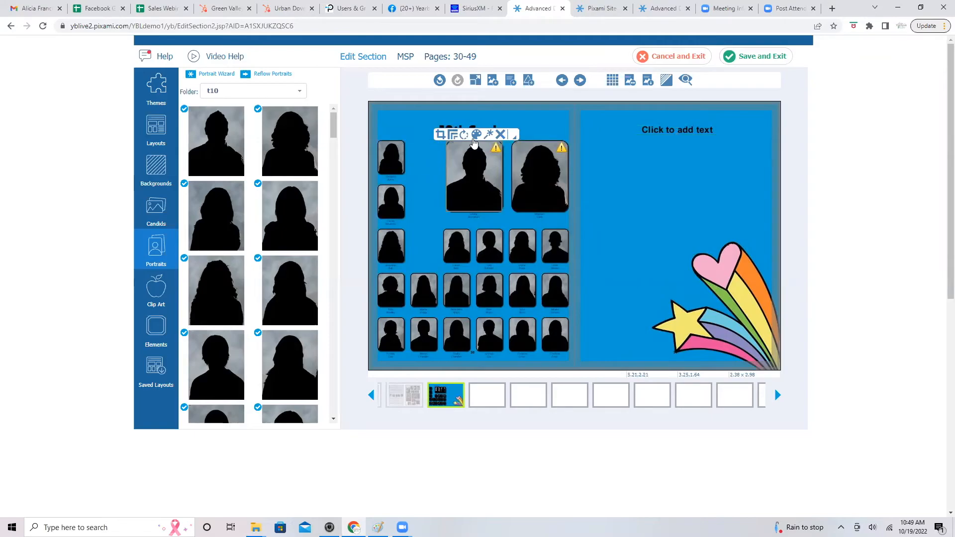
{"action": "left_click", "coordinate": [439, 135]}
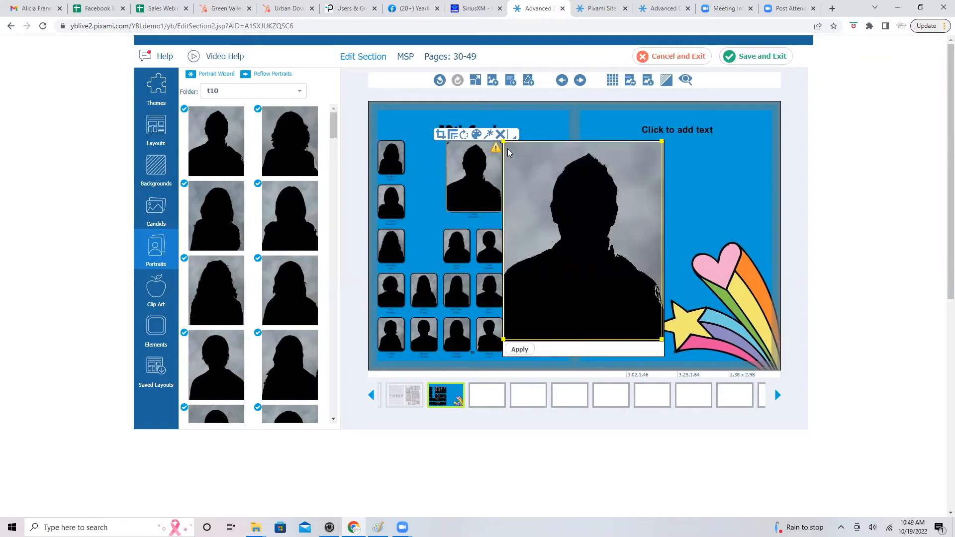
{"action": "left_click_drag", "start_coordinate": [504, 142], "coordinate": [534, 180]}
{"action": "left_click_drag", "start_coordinate": [578, 222], "coordinate": [570, 186]}
{"action": "left_click", "coordinate": [520, 349]}
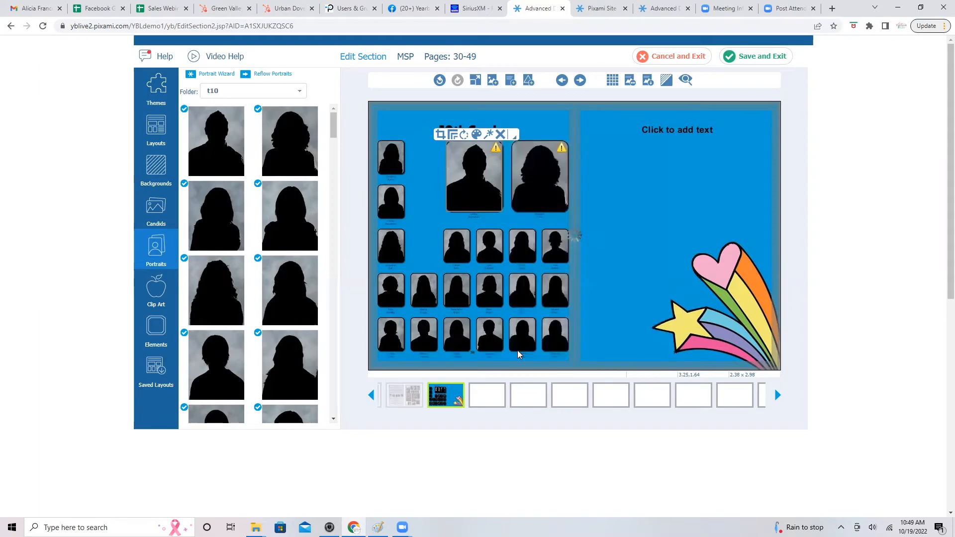
Try an inverted triangle edge and a square shape on the first large portrait, and apply the circle shape to it
{"action": "left_click", "coordinate": [454, 133]}
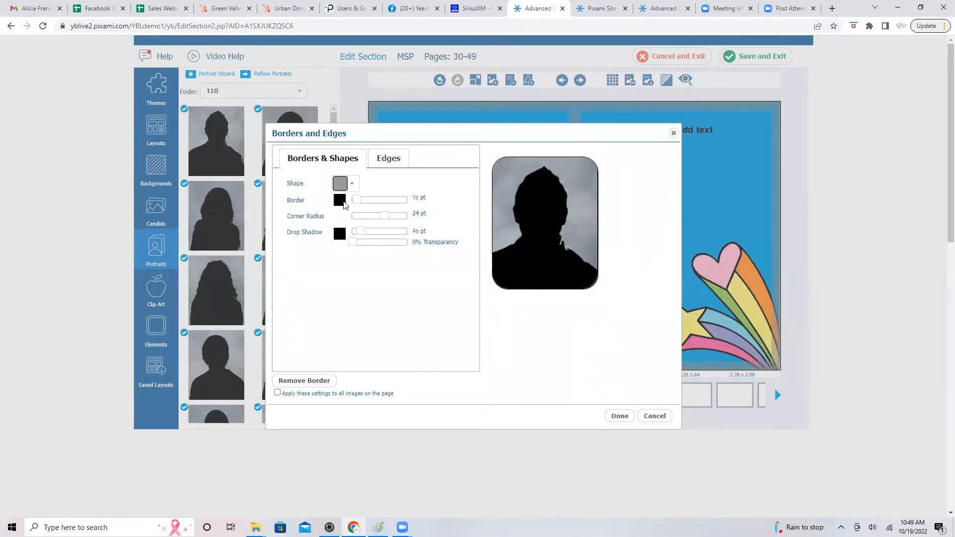
{"action": "left_click", "coordinate": [388, 158]}
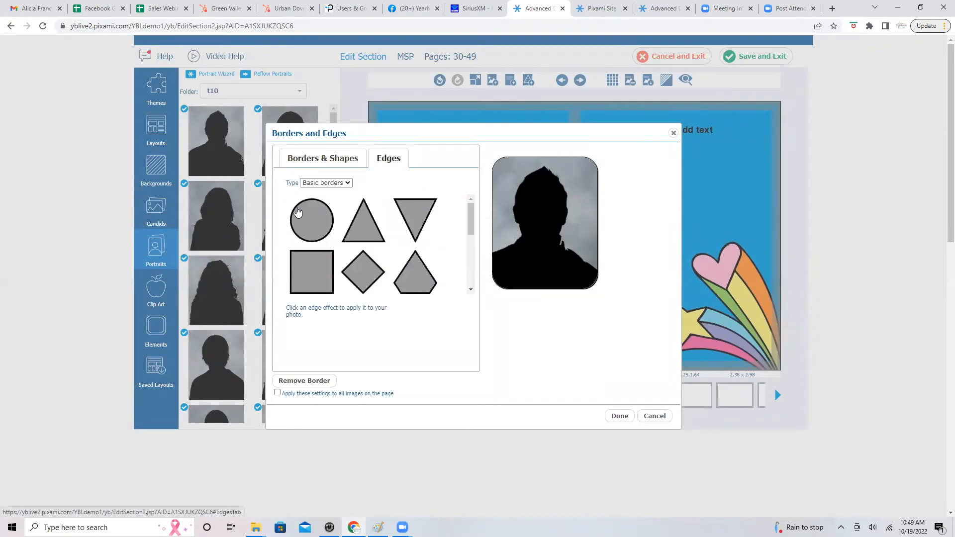
{"action": "left_click", "coordinate": [412, 212]}
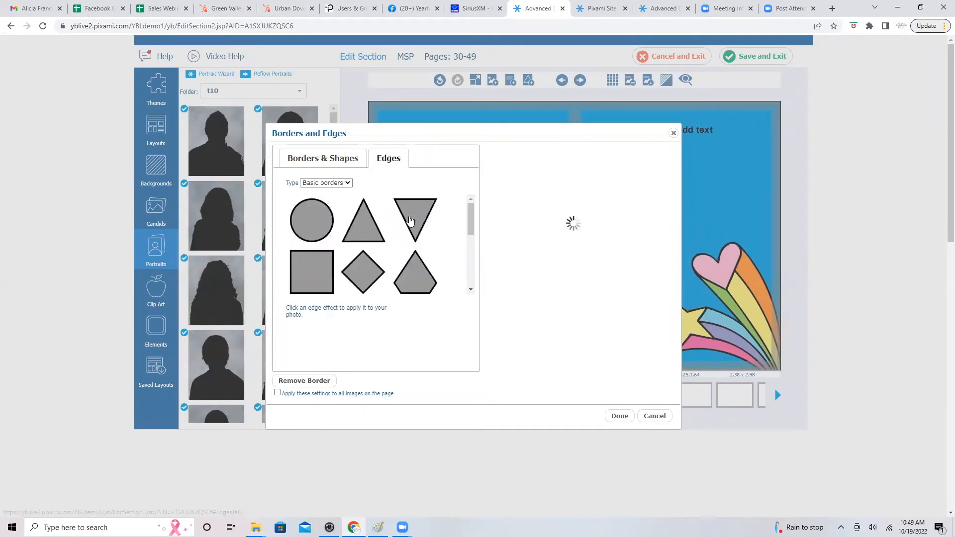
{"action": "left_click", "coordinate": [328, 157]}
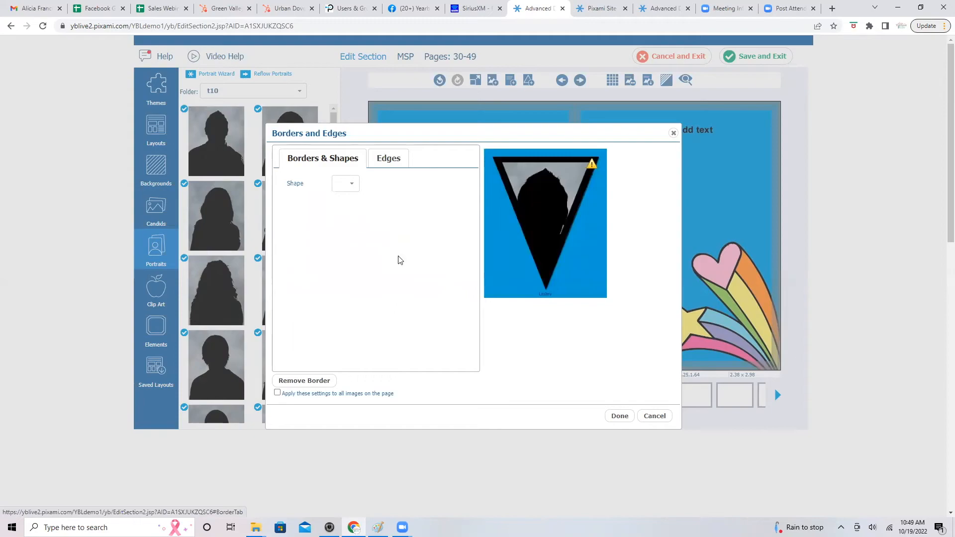
{"action": "left_click", "coordinate": [343, 184]}
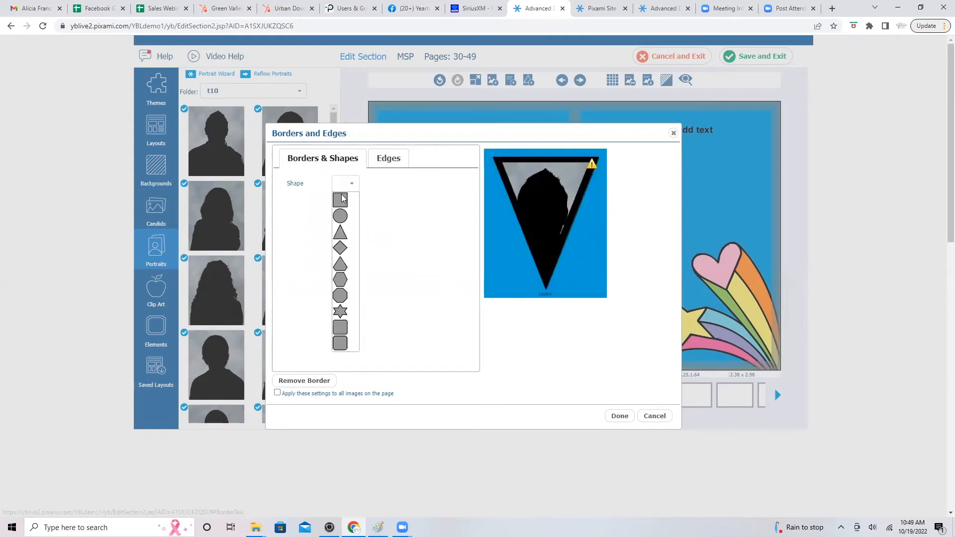
{"action": "left_click", "coordinate": [341, 199]}
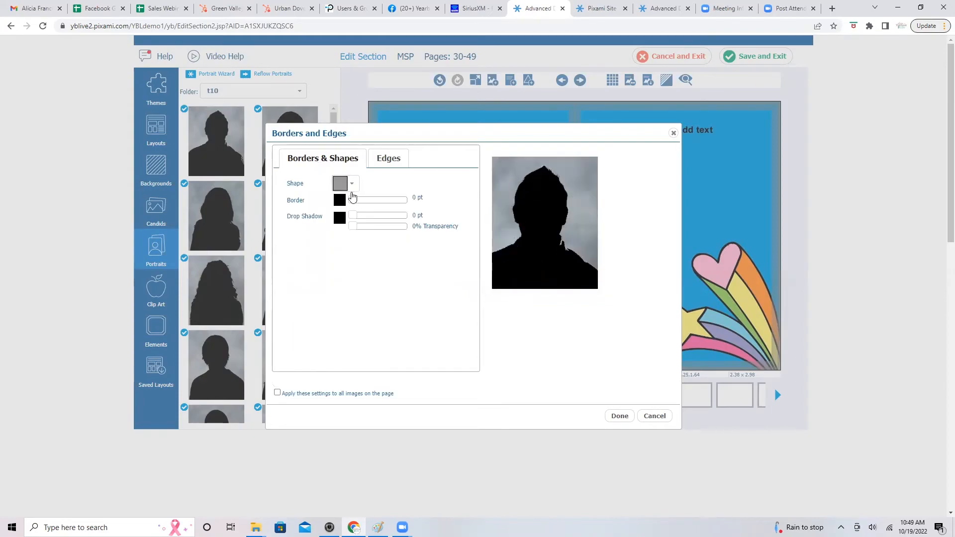
{"action": "left_click", "coordinate": [343, 184]}
{"action": "left_click", "coordinate": [342, 211]}
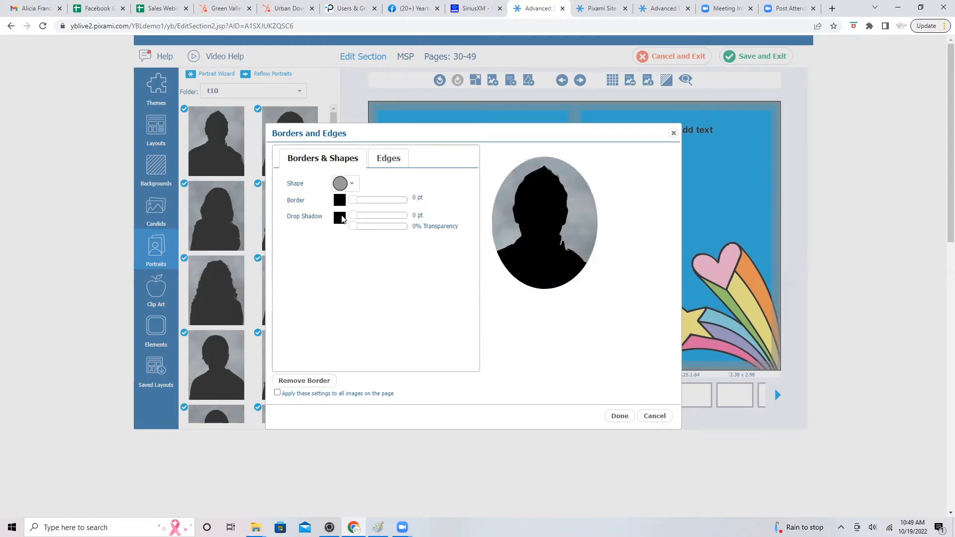
{"action": "left_click", "coordinate": [619, 416]}
{"action": "left_click", "coordinate": [649, 241]}
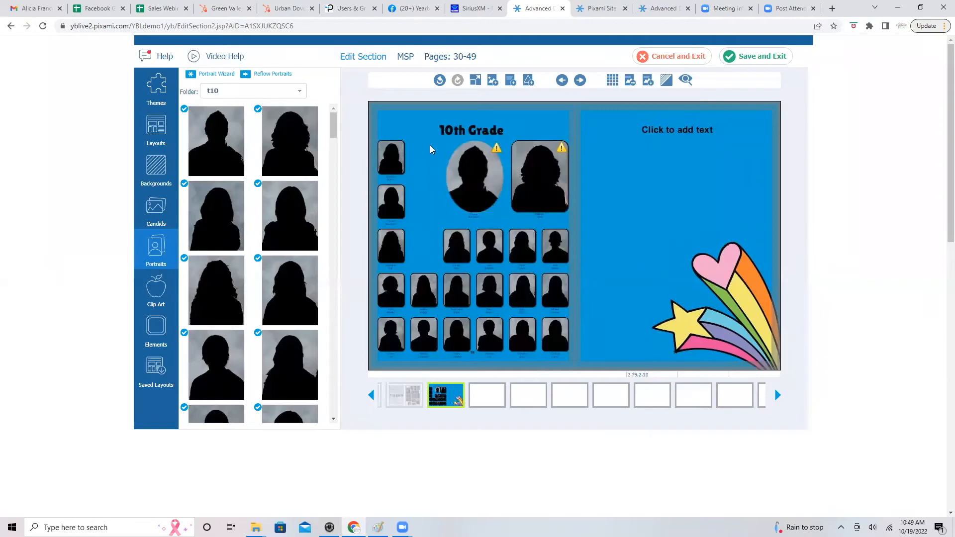
Set the name text under the oval portrait to Open Sans Condensed, change its size, and apply the change to that name only
{"action": "left_click", "coordinate": [467, 217]}
{"action": "left_click", "coordinate": [464, 207]}
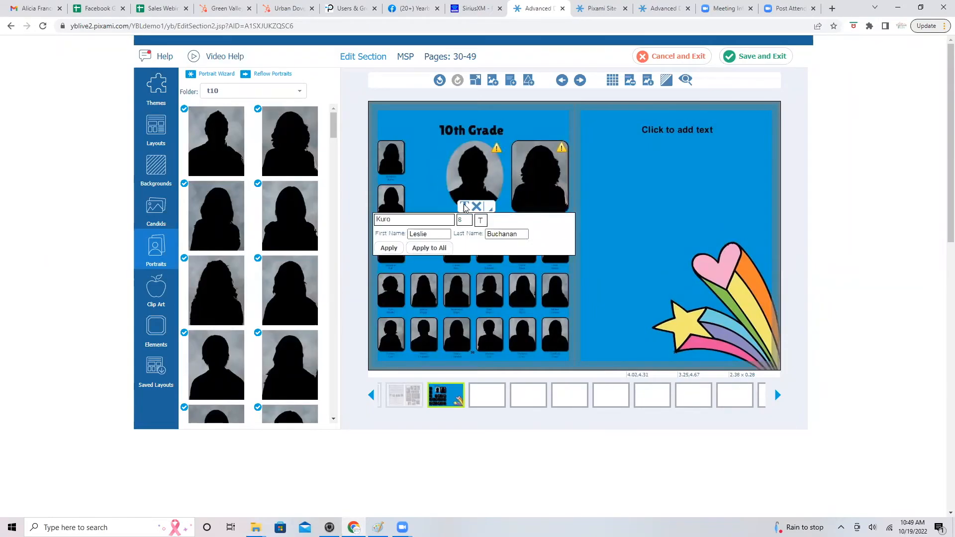
{"action": "left_click", "coordinate": [401, 223]}
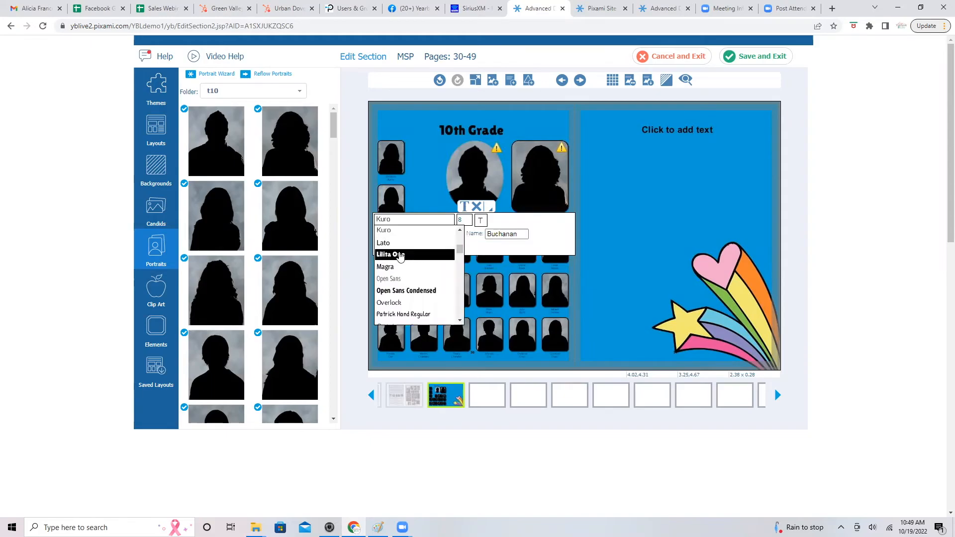
{"action": "left_click", "coordinate": [406, 290]}
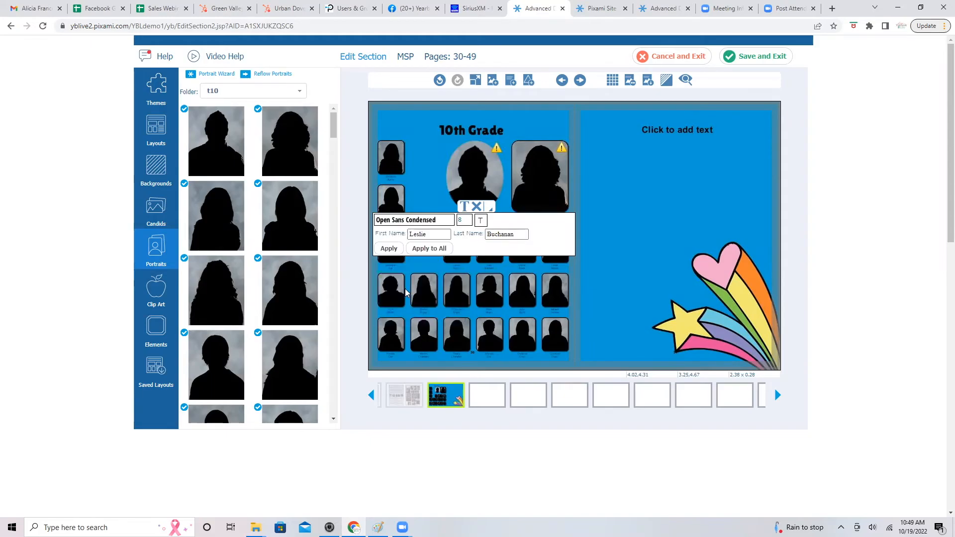
{"action": "left_click", "coordinate": [466, 223]}
{"action": "left_click", "coordinate": [465, 237]}
{"action": "left_click", "coordinate": [389, 248]}
{"action": "left_click", "coordinate": [584, 345]}
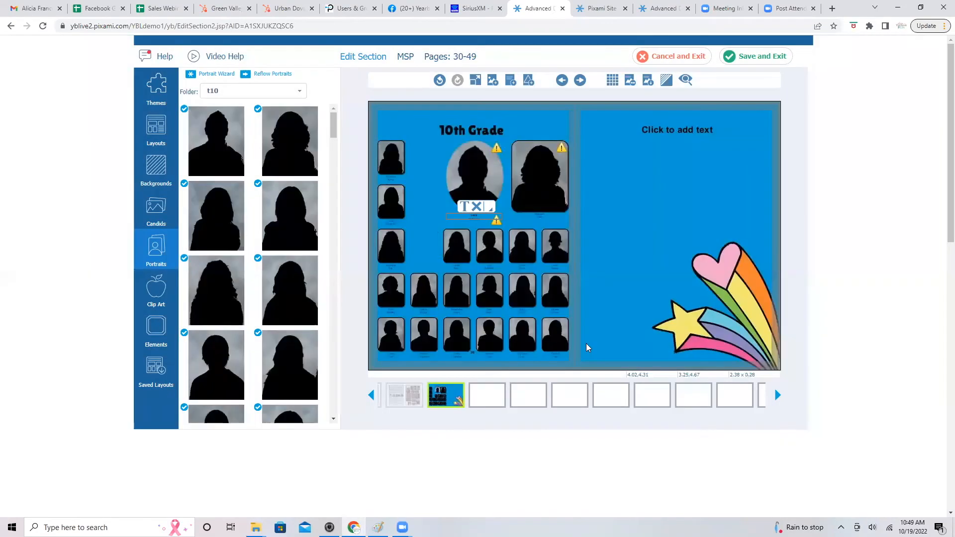
{"action": "left_click", "coordinate": [649, 195]}
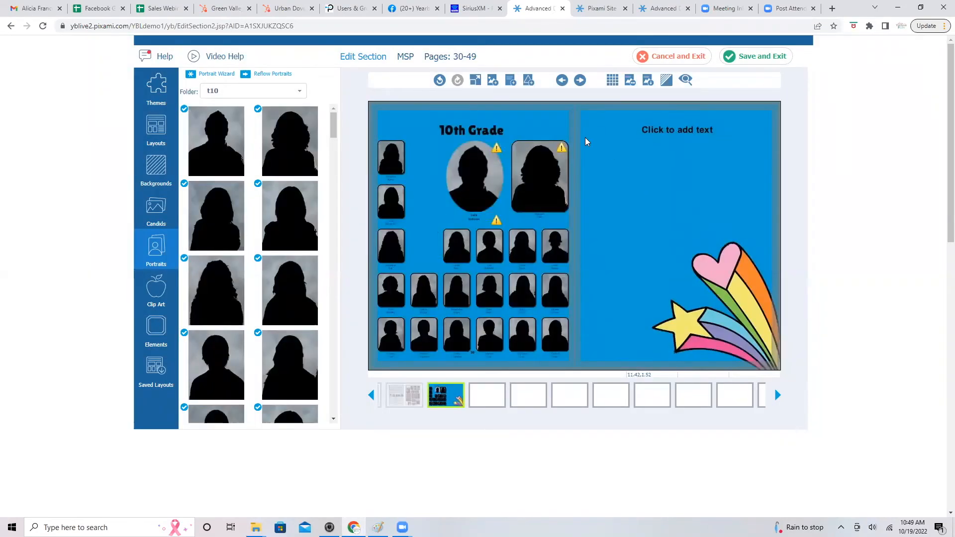
Set the name text under the second large portrait to the Lato font and apply it to that name only
{"action": "left_click", "coordinate": [560, 151]}
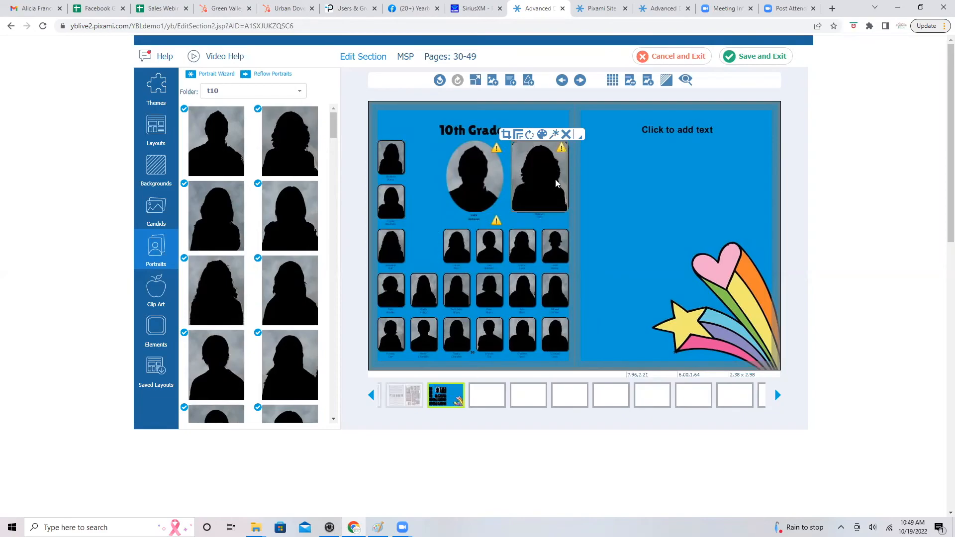
{"action": "left_click", "coordinate": [539, 215]}
{"action": "left_click", "coordinate": [529, 208]}
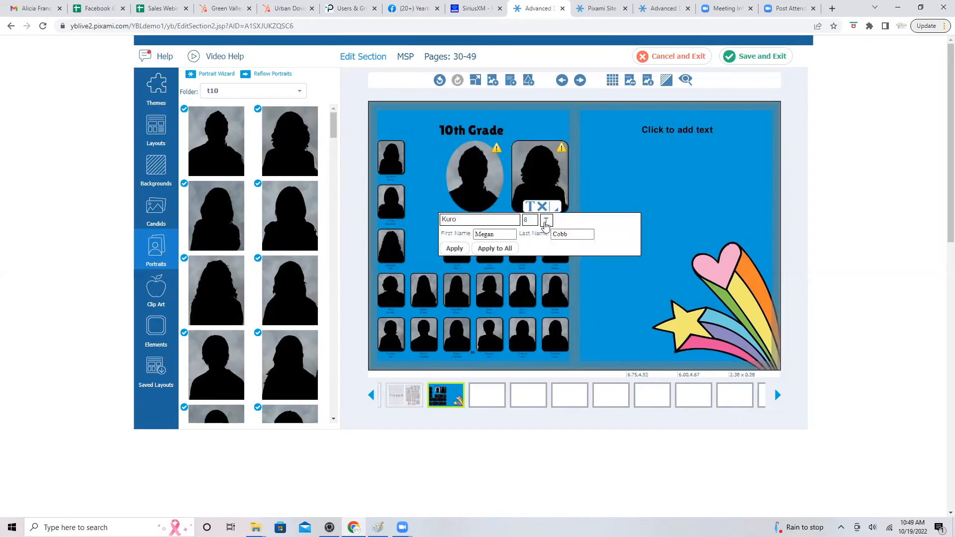
{"action": "left_click", "coordinate": [480, 221]}
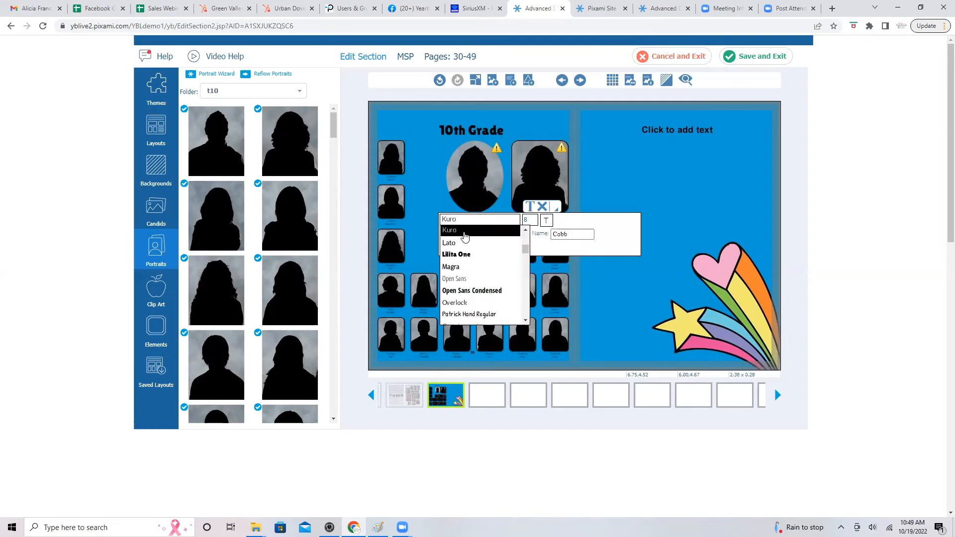
{"action": "left_click", "coordinate": [462, 243]}
{"action": "left_click", "coordinate": [451, 248]}
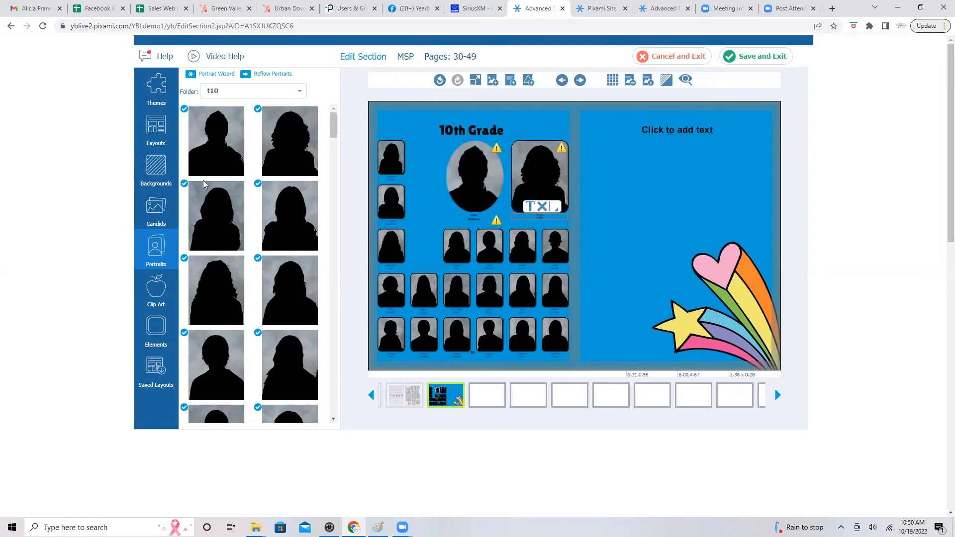
Add the green bookworm clip art from the Academics folder to the empty second-column space on the 10th Grade page and dismiss the warning message
{"action": "left_click", "coordinate": [156, 291]}
{"action": "left_click_drag", "start_coordinate": [206, 225], "coordinate": [543, 142]}
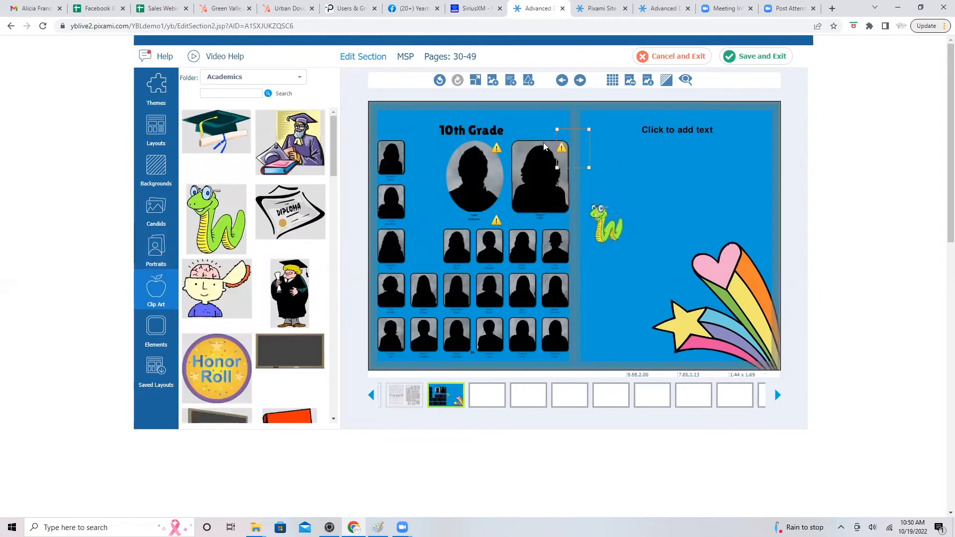
{"action": "left_click_drag", "start_coordinate": [436, 159], "coordinate": [433, 159]}
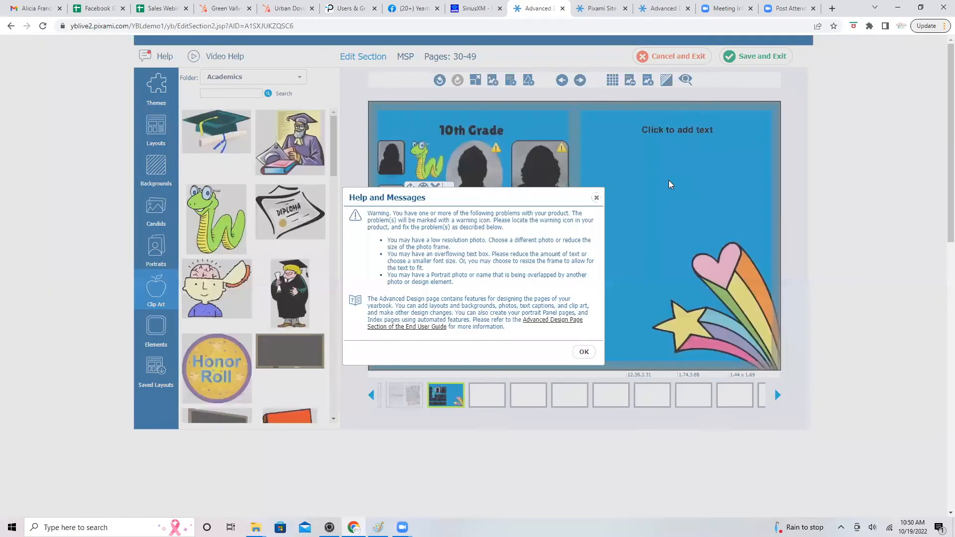
{"action": "left_click", "coordinate": [597, 197]}
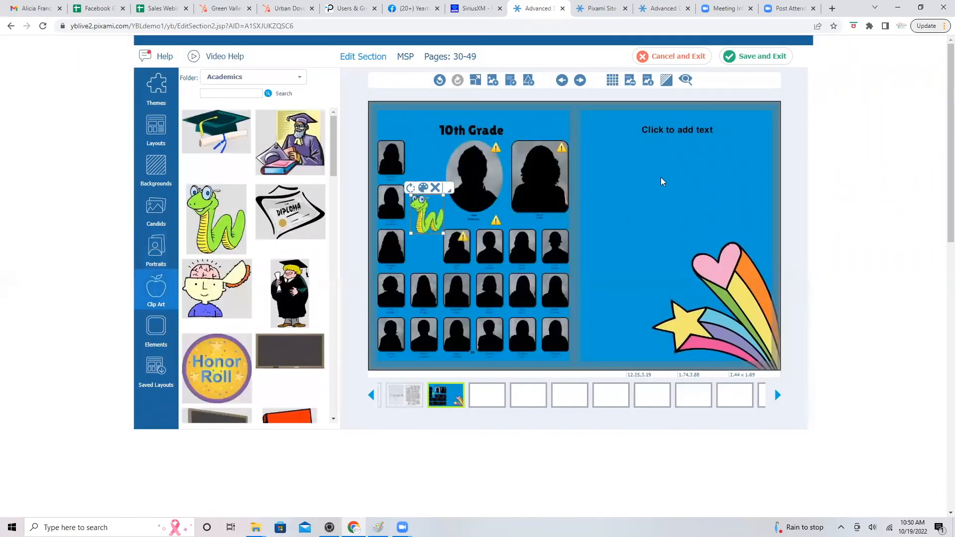
{"action": "left_click", "coordinate": [659, 180]}
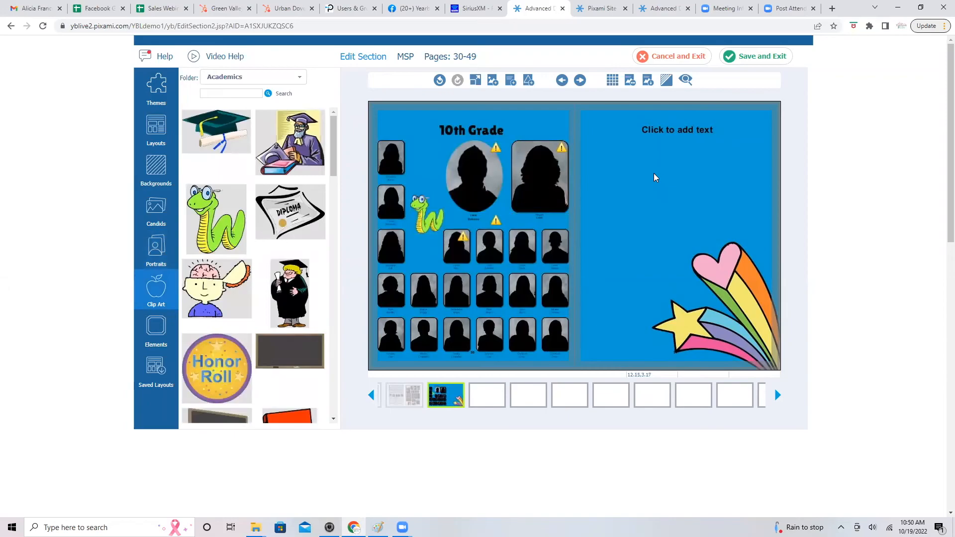